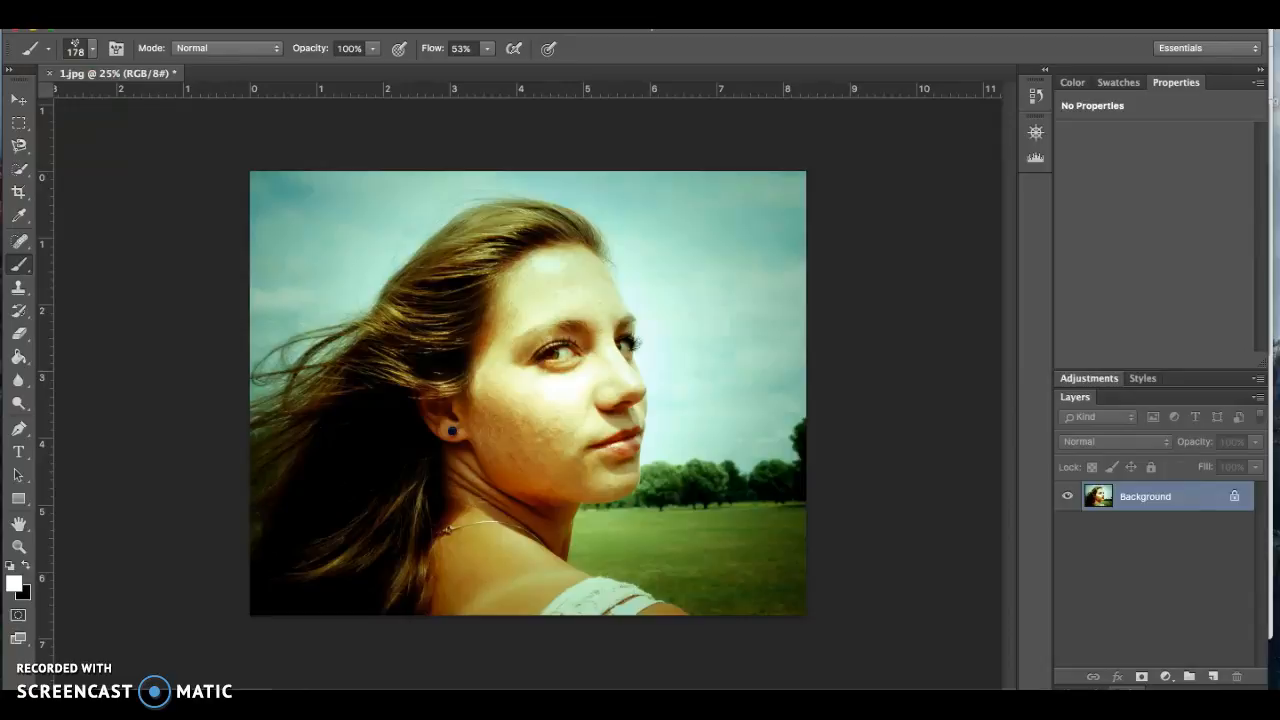
Place the 4-Texture_8_by_MadamGrief_Stock.jpg cracked-earth image as a linked object over the portrait.
click(139, 8)
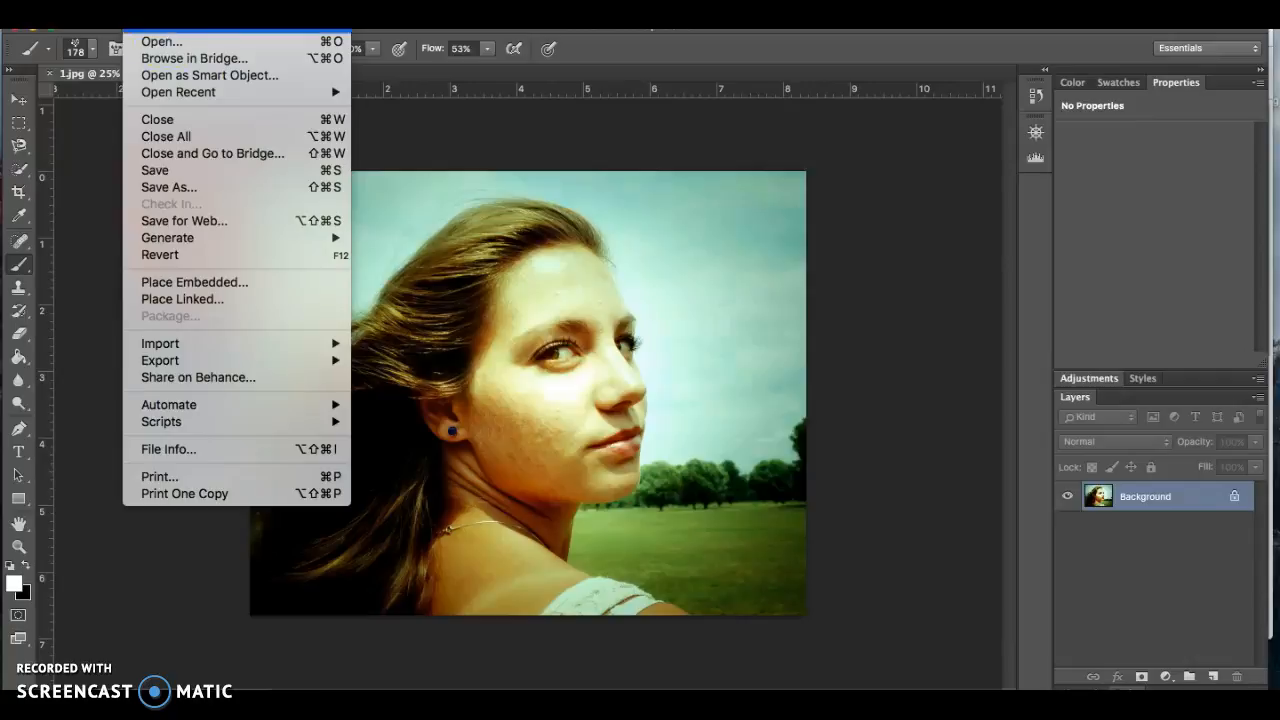
click(181, 299)
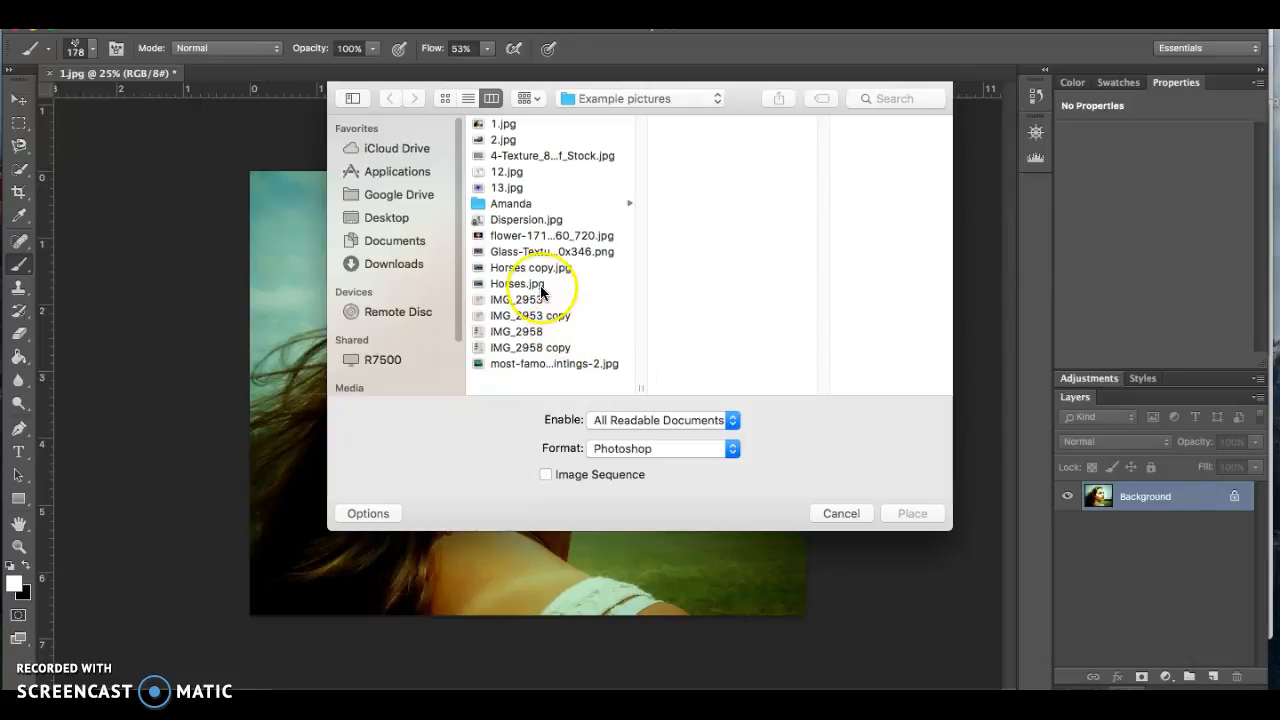
click(503, 156)
double_click(503, 156)
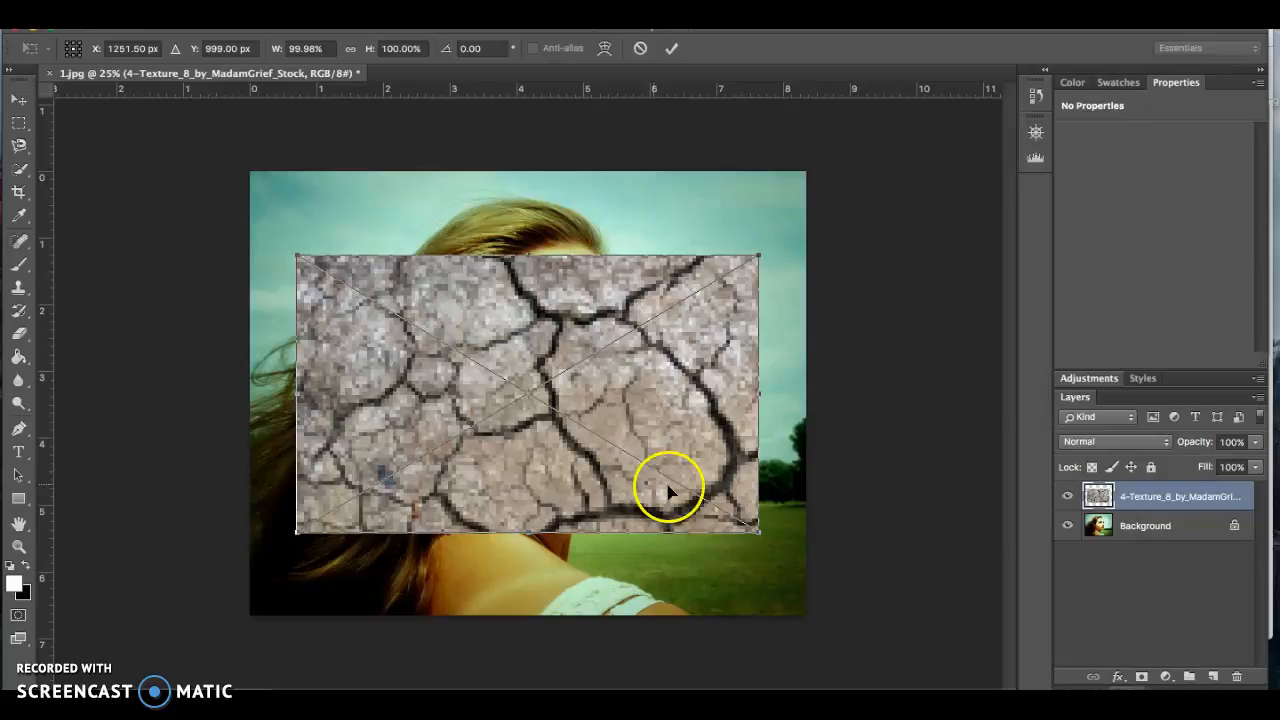
Scale the placed texture up to about 160% so it covers the whole photo, and commit the transform.
drag(758, 531, 853, 681)
drag(297, 257, 155, 164)
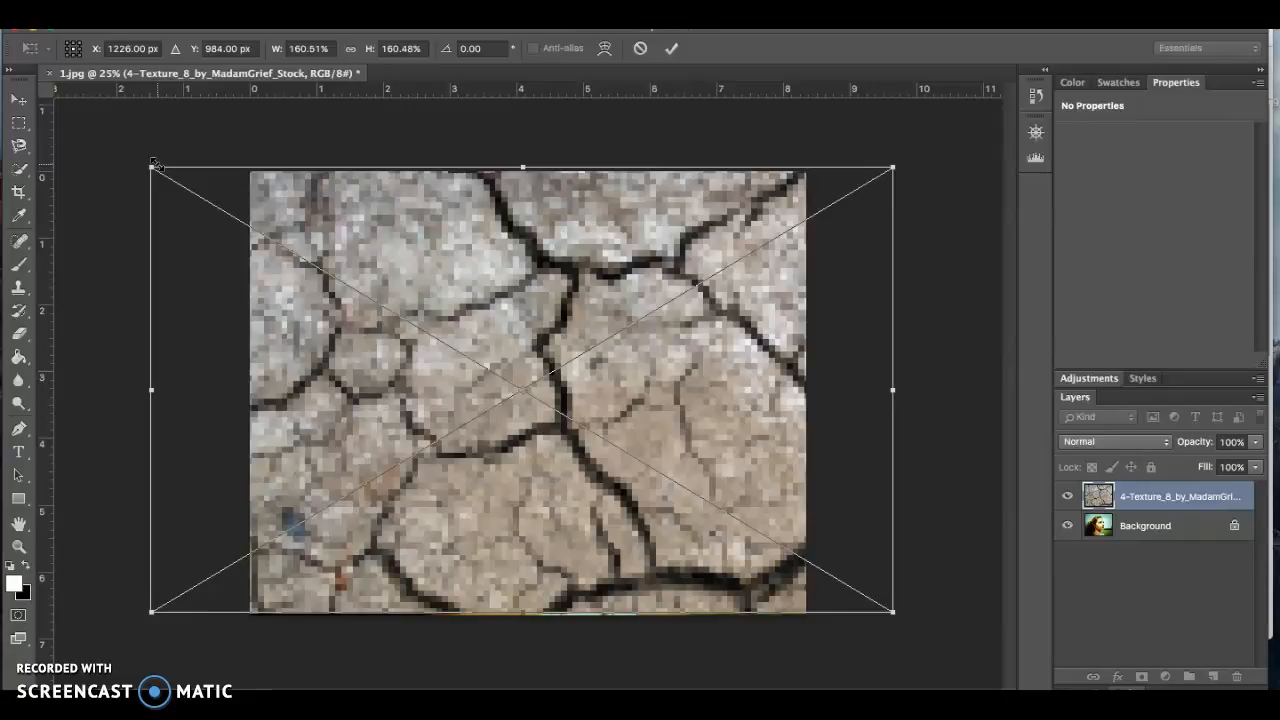
key(Return)
key(b)
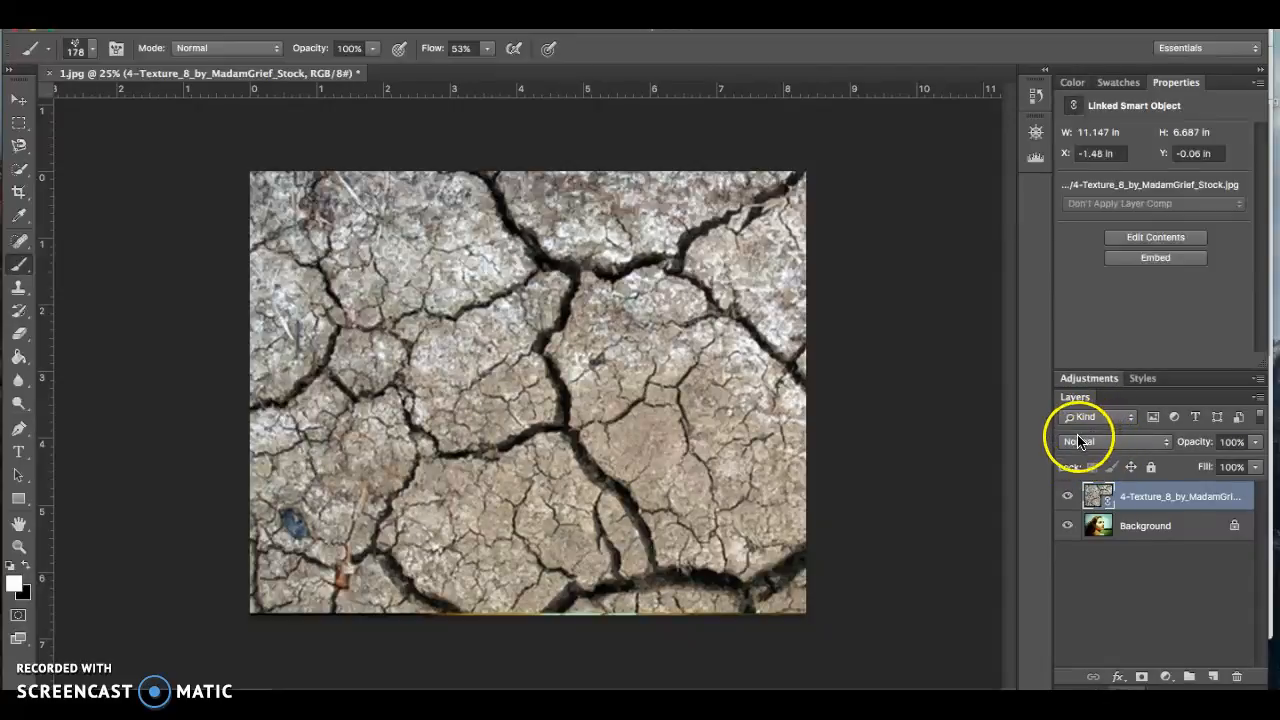
Set the texture layer's blend mode to Multiply.
click(1155, 443)
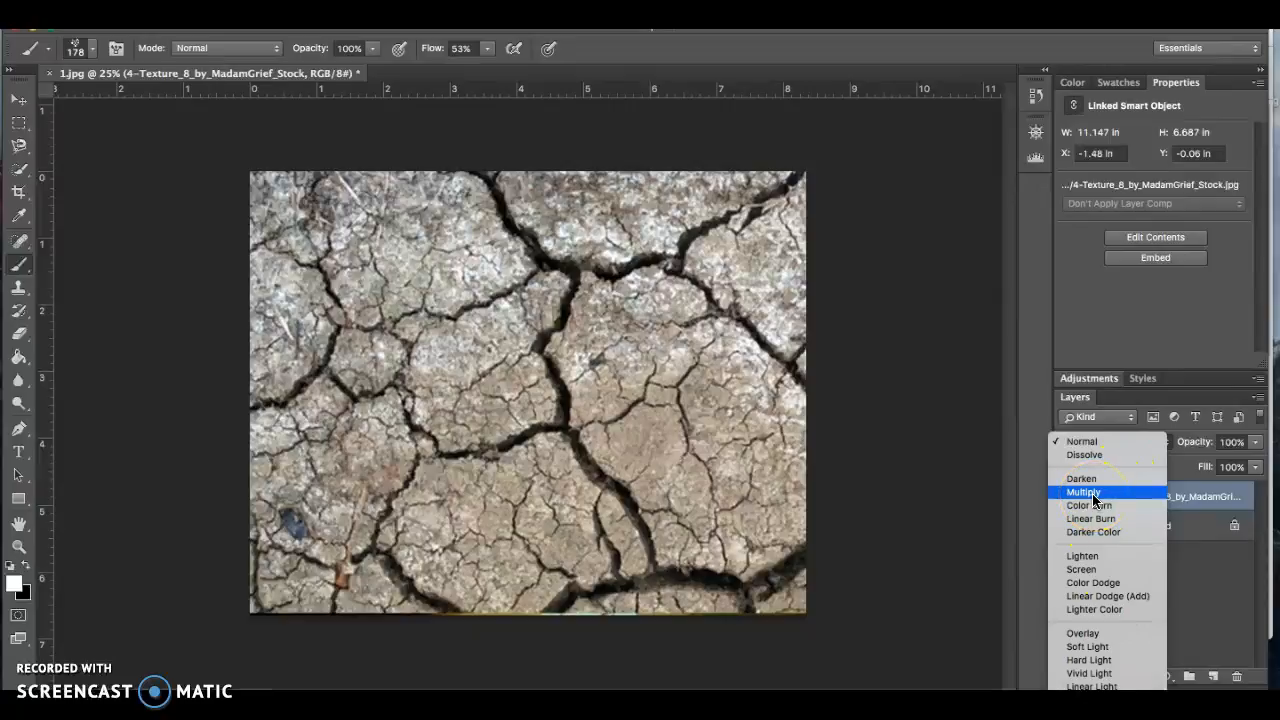
click(1092, 493)
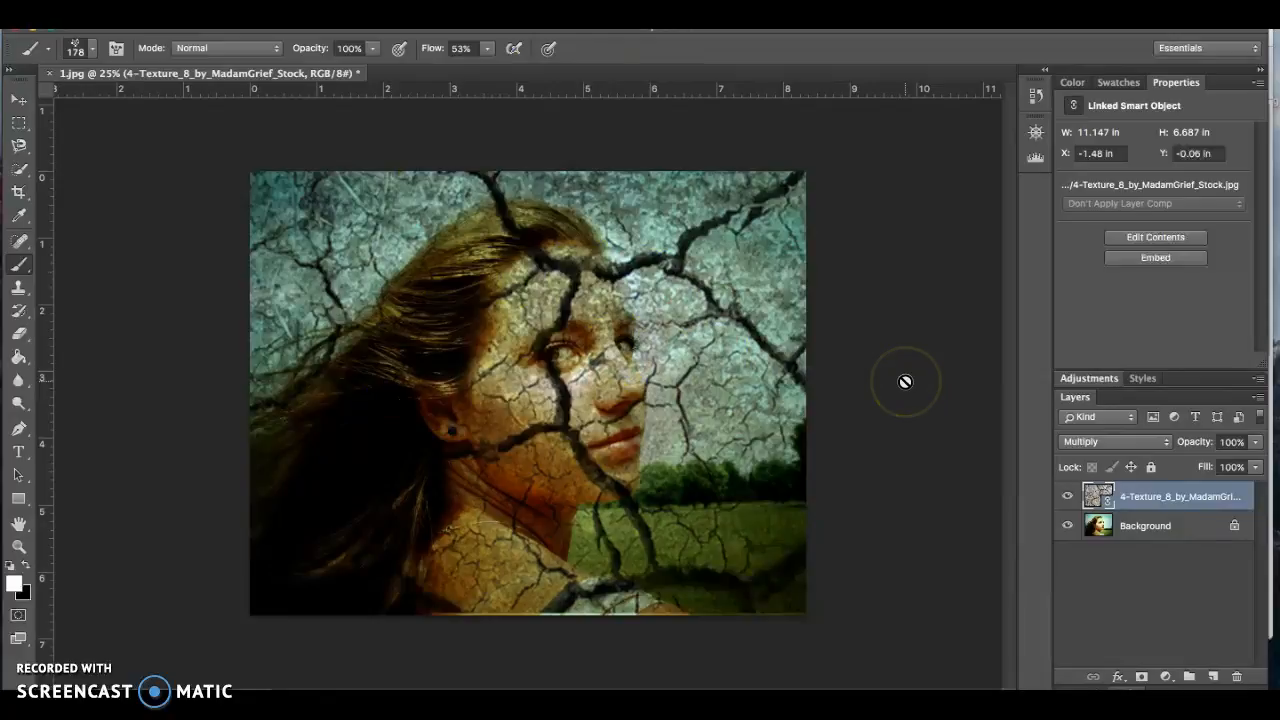
Try the Screen, Overlay and Hard Light blend modes on the texture layer.
click(1112, 441)
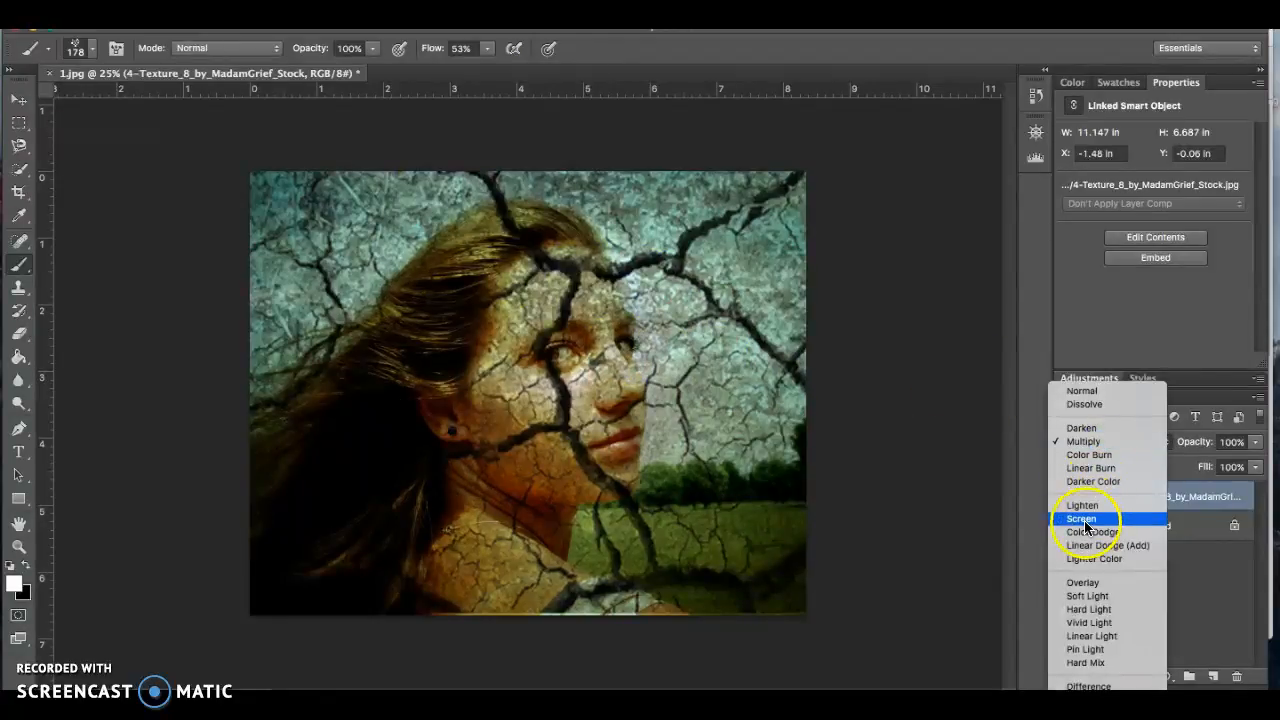
click(1085, 474)
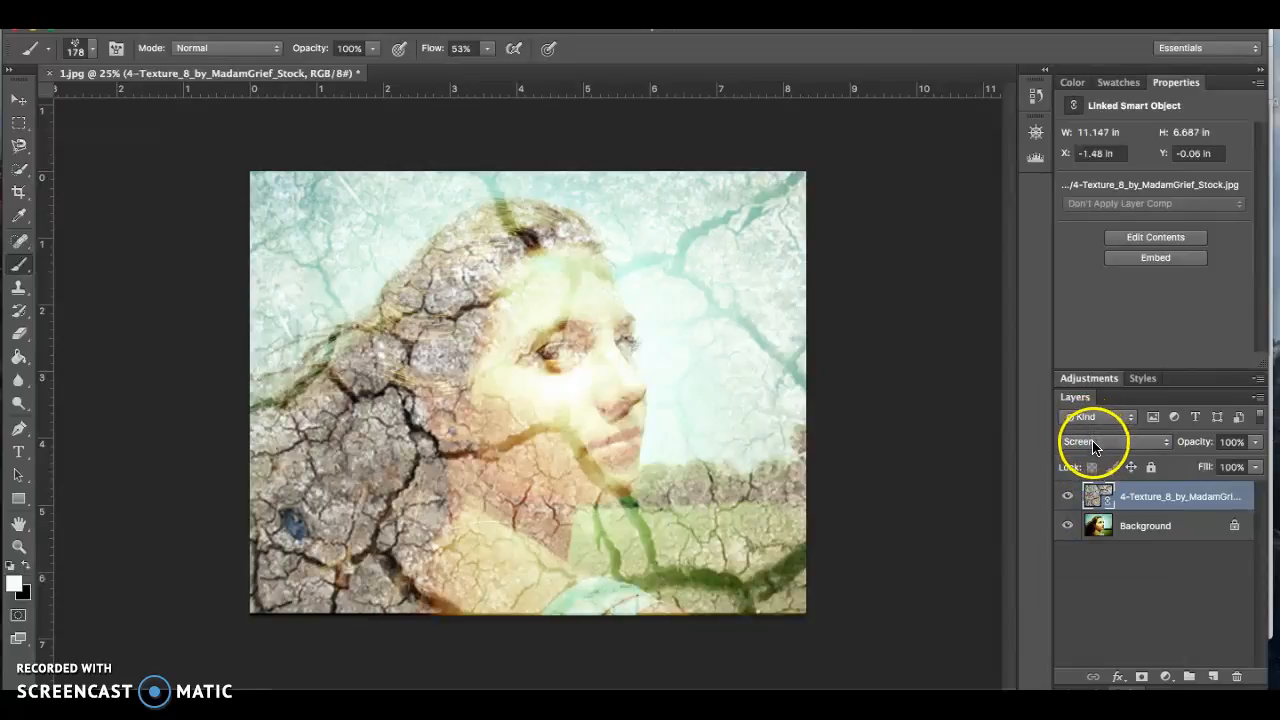
click(1092, 440)
click(1080, 507)
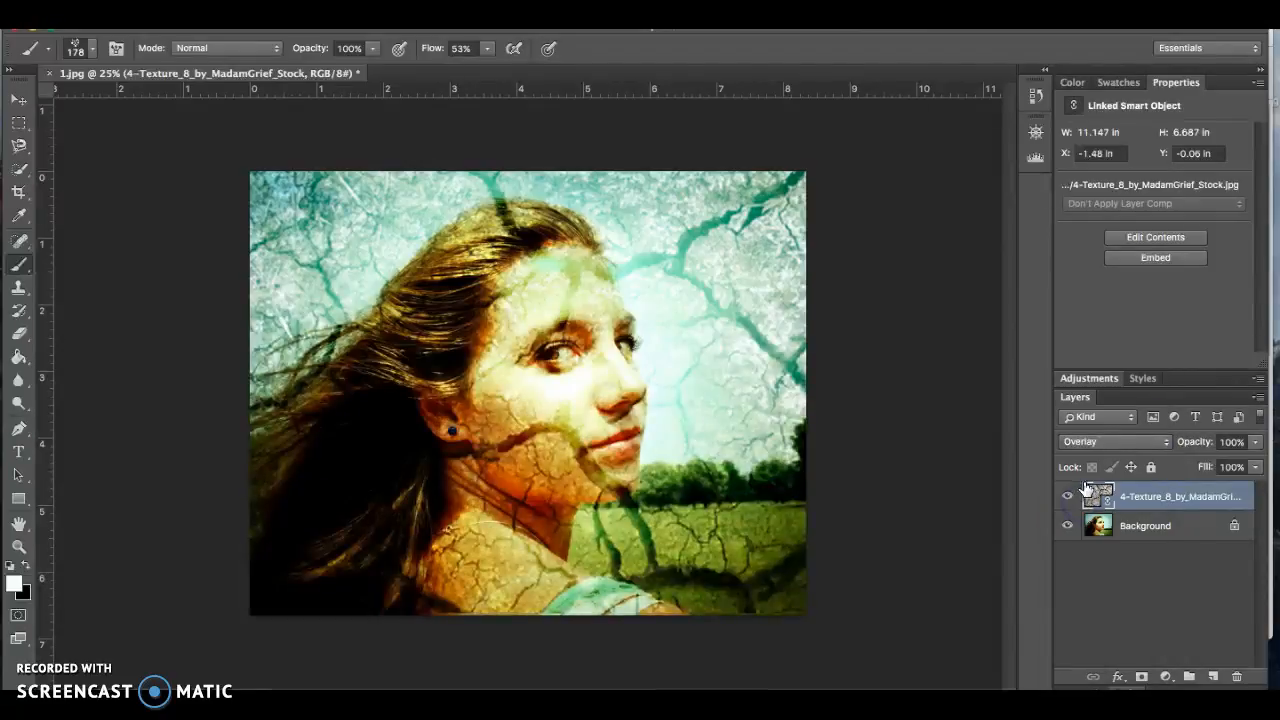
click(1090, 443)
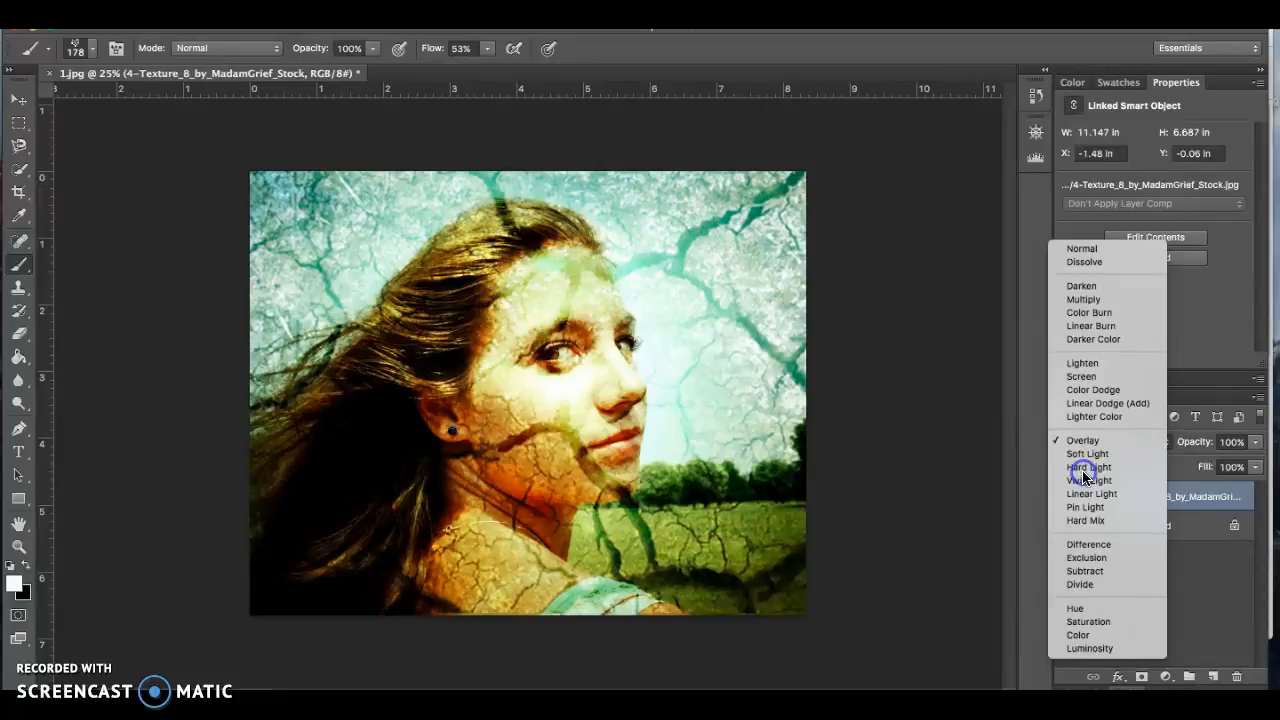
click(1086, 469)
click(1083, 443)
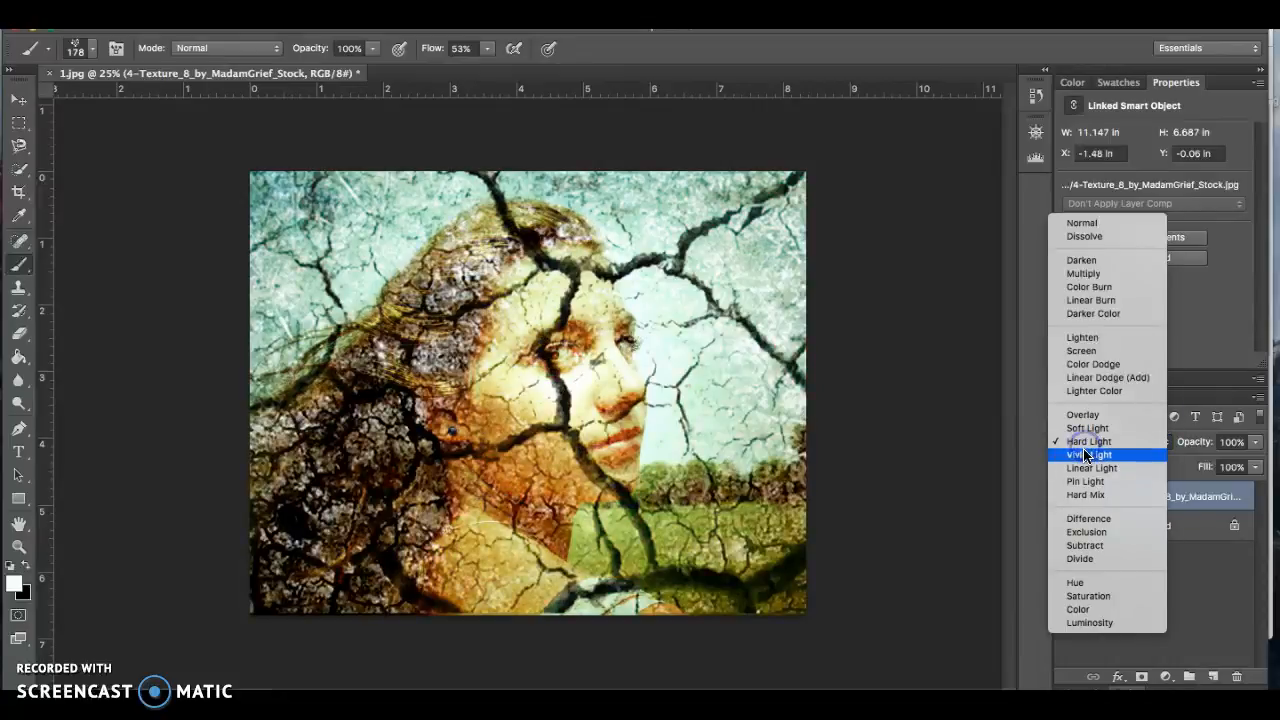
click(1085, 469)
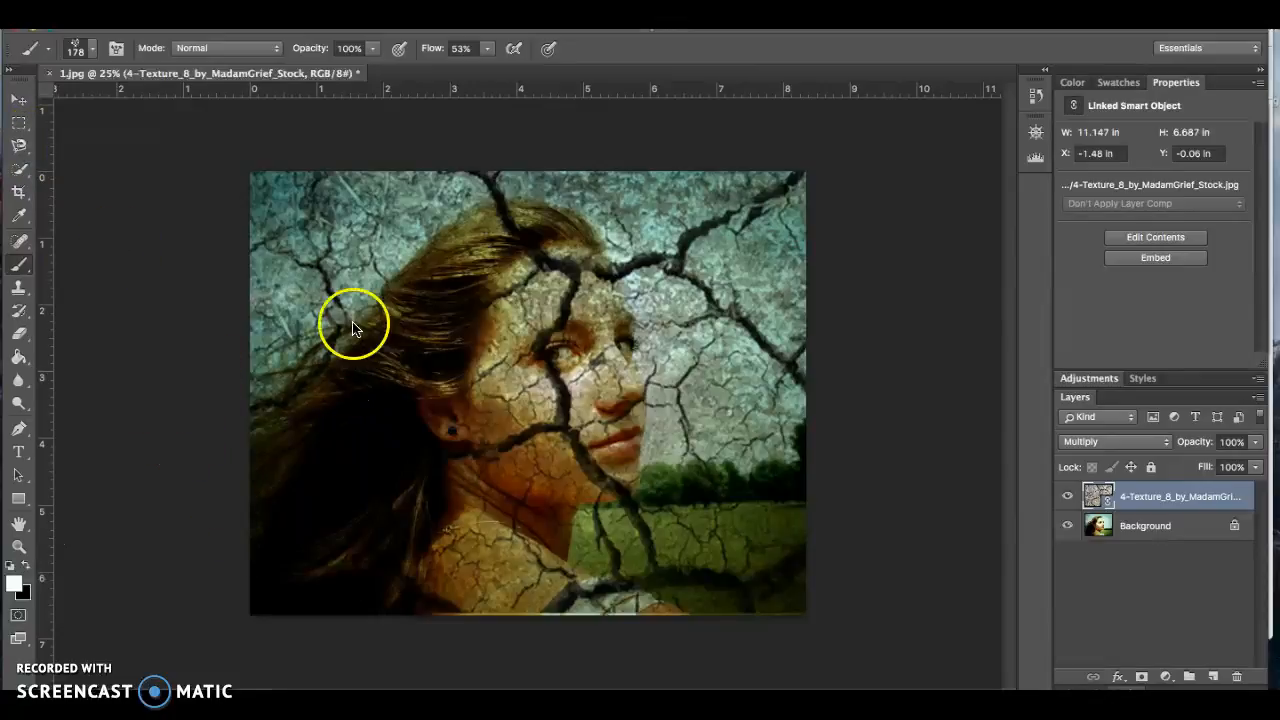
click(19, 147)
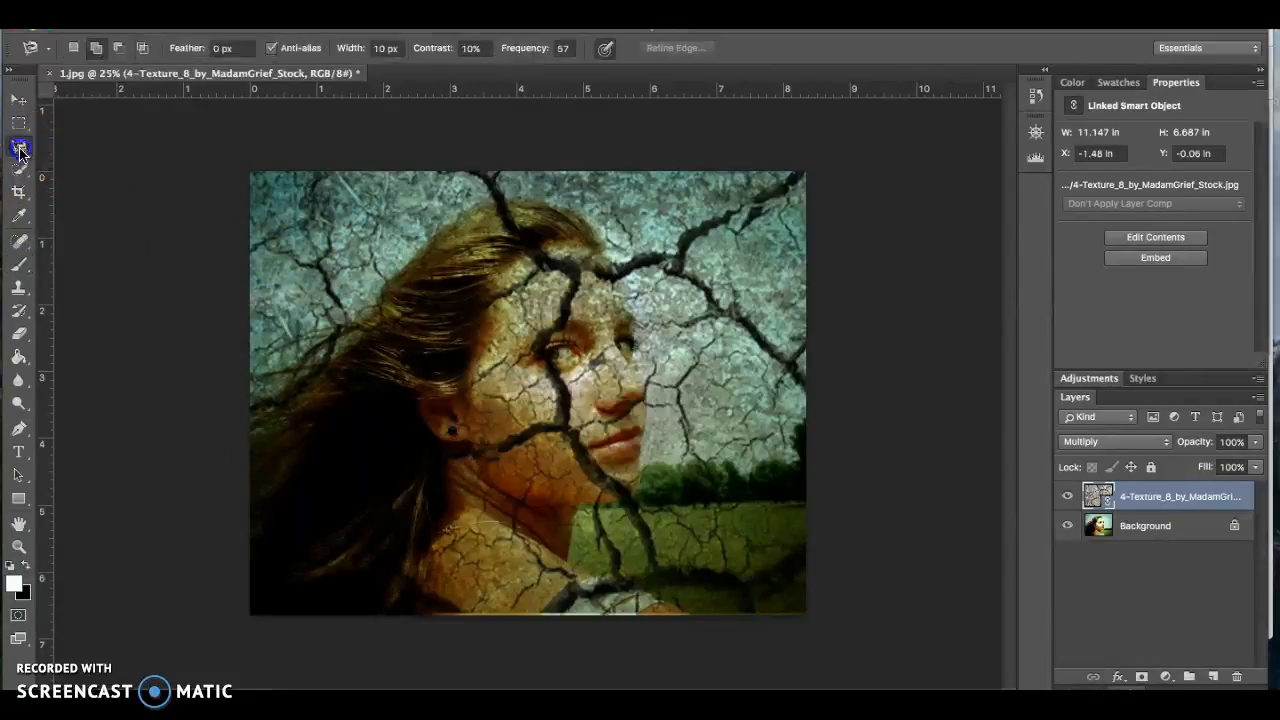
click(20, 150)
click(63, 176)
click(22, 150)
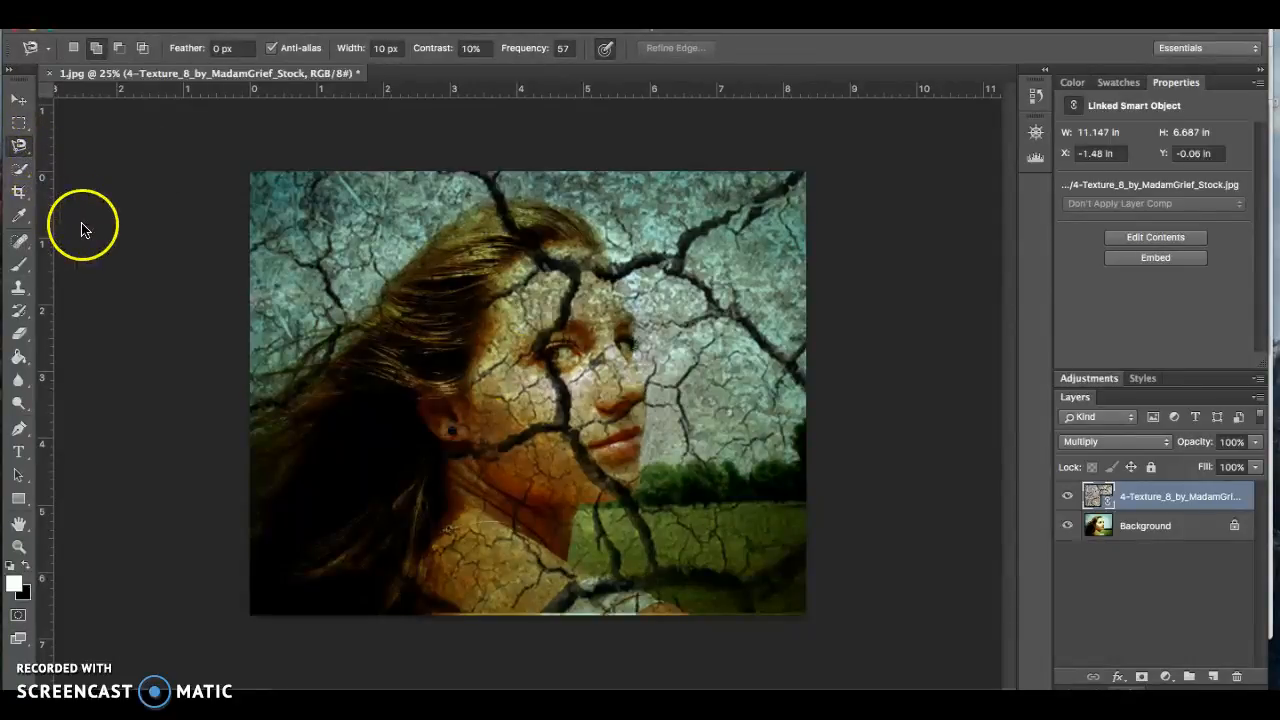
click(19, 168)
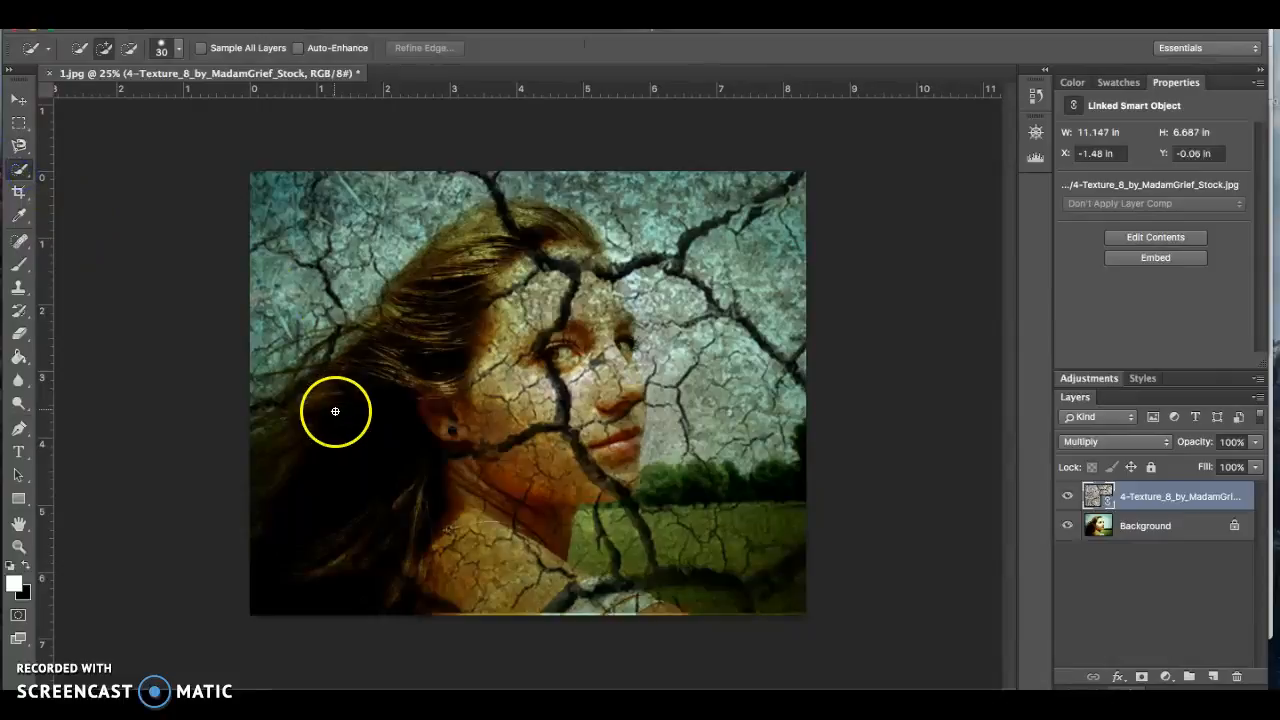
Hide the texture layer and trace the woman's face, neck and shoulder with the Magnetic Lasso as one closed selection.
click(20, 148)
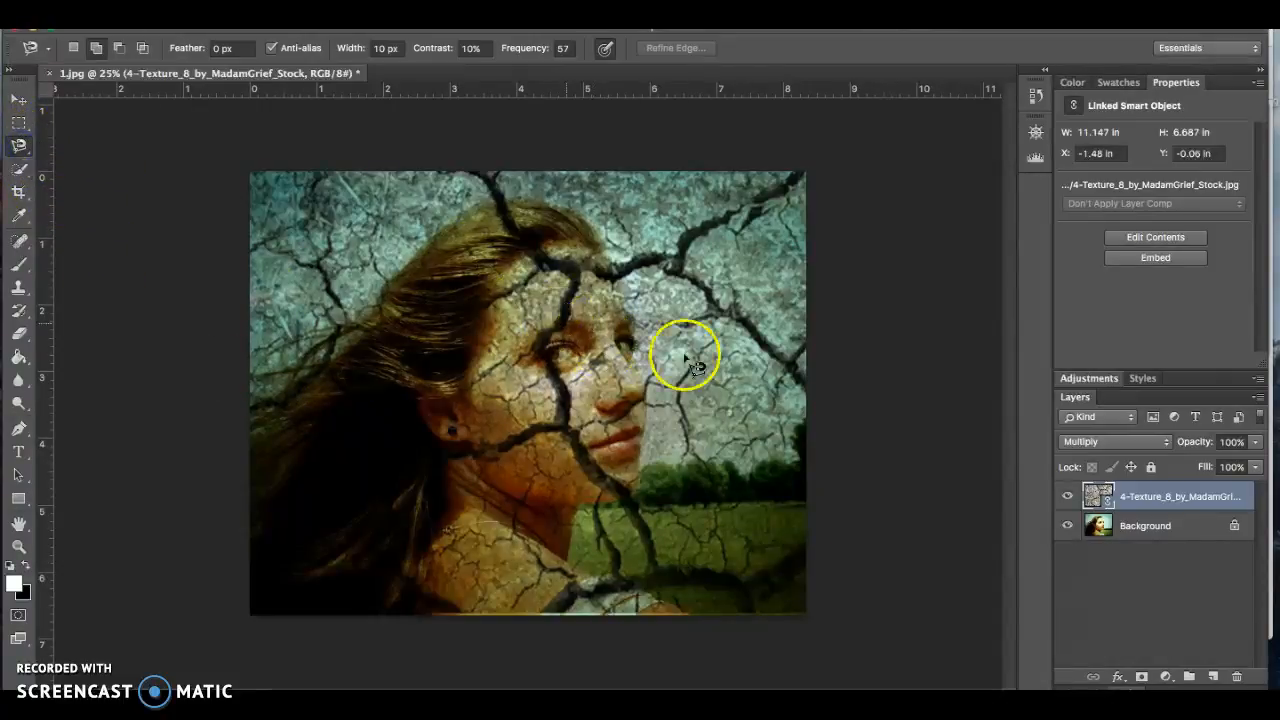
click(1067, 499)
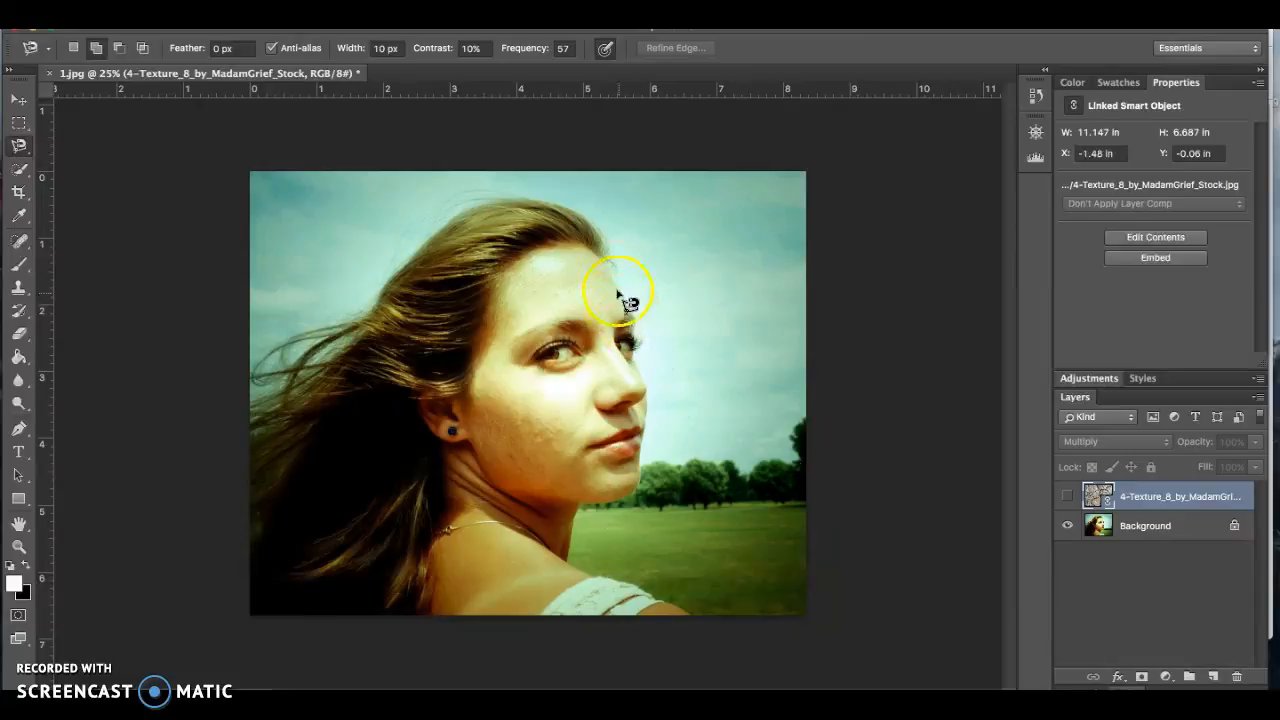
click(591, 506)
click(642, 456)
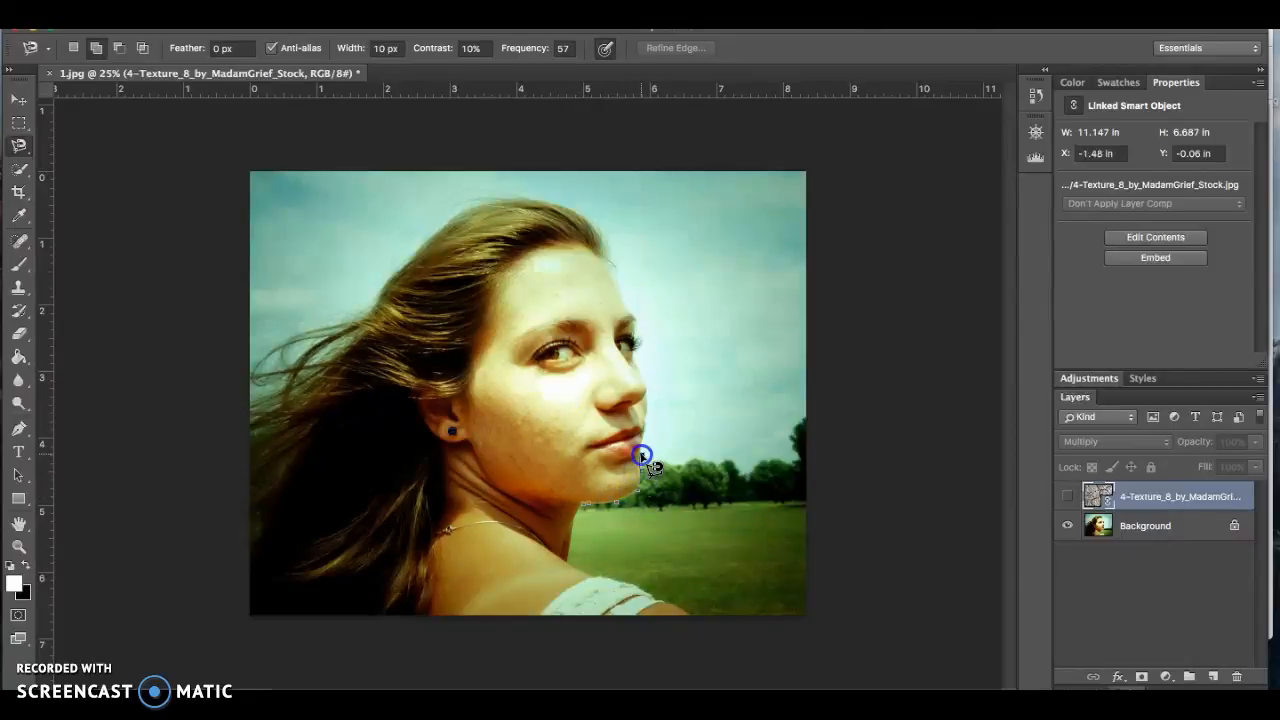
click(647, 393)
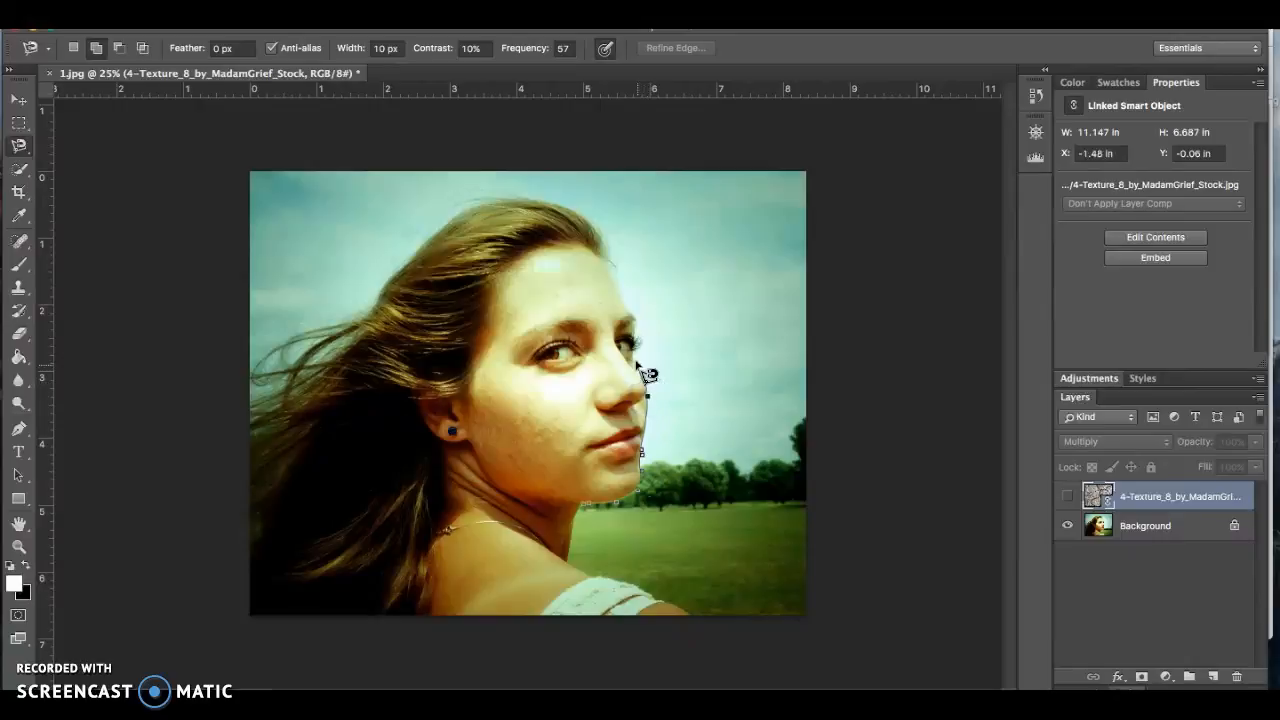
click(632, 356)
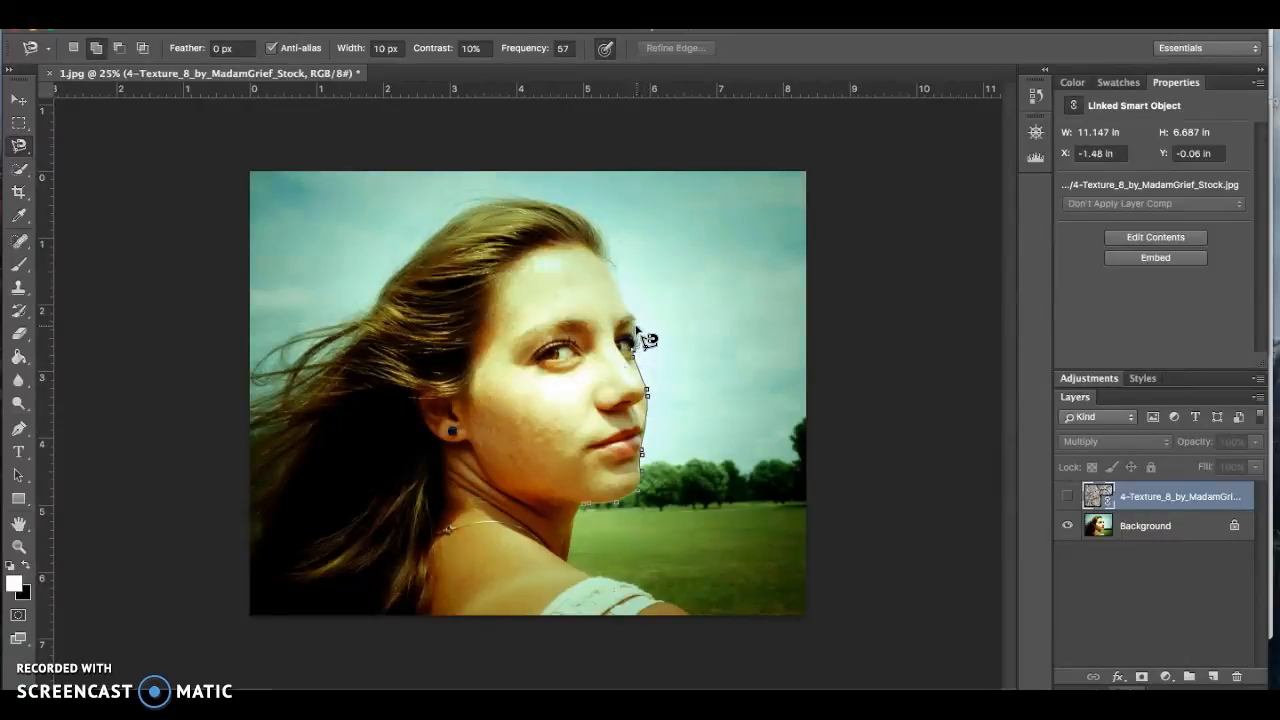
click(628, 306)
click(593, 246)
click(514, 251)
click(471, 343)
click(462, 380)
click(450, 408)
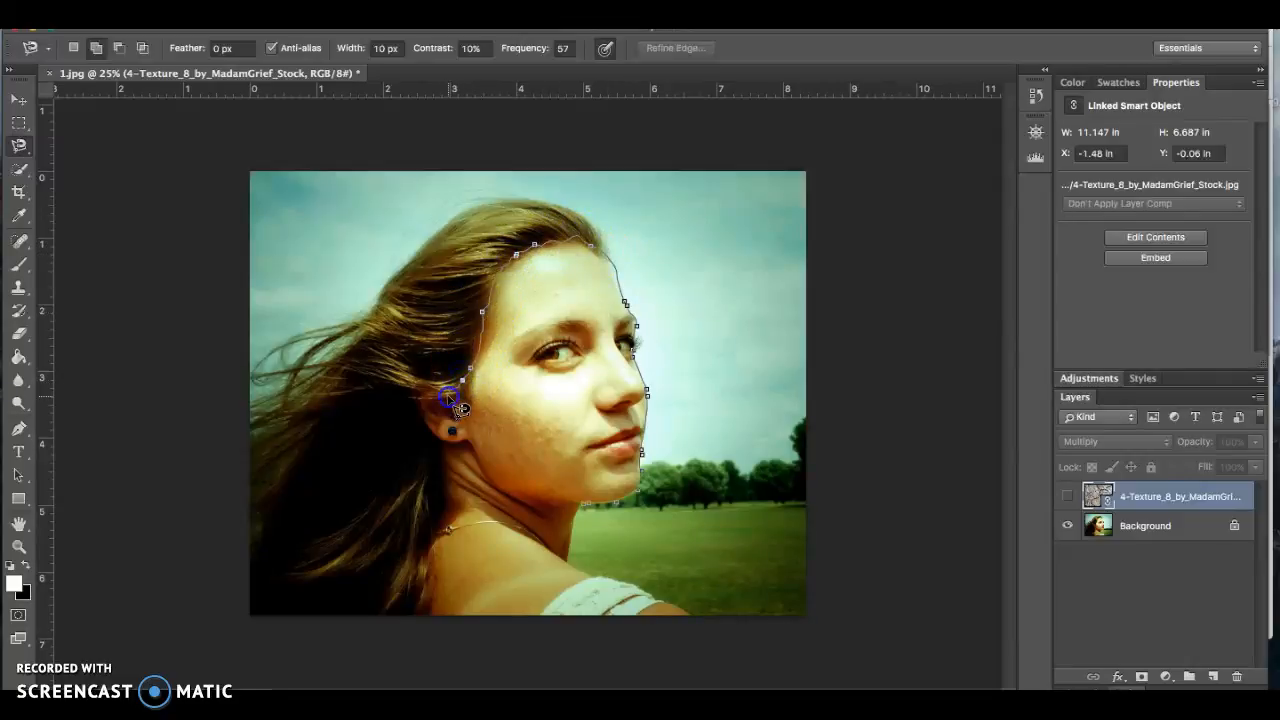
click(443, 470)
click(422, 570)
click(426, 619)
click(690, 620)
click(611, 578)
click(560, 563)
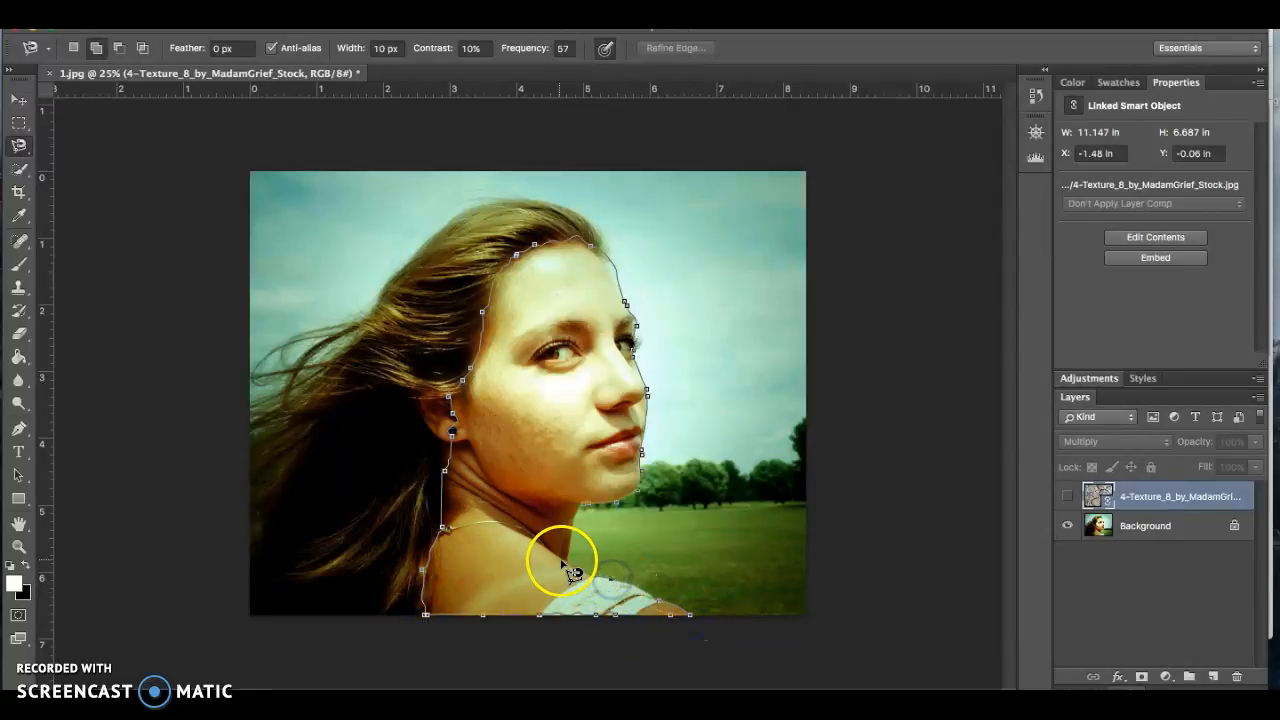
double_click(584, 508)
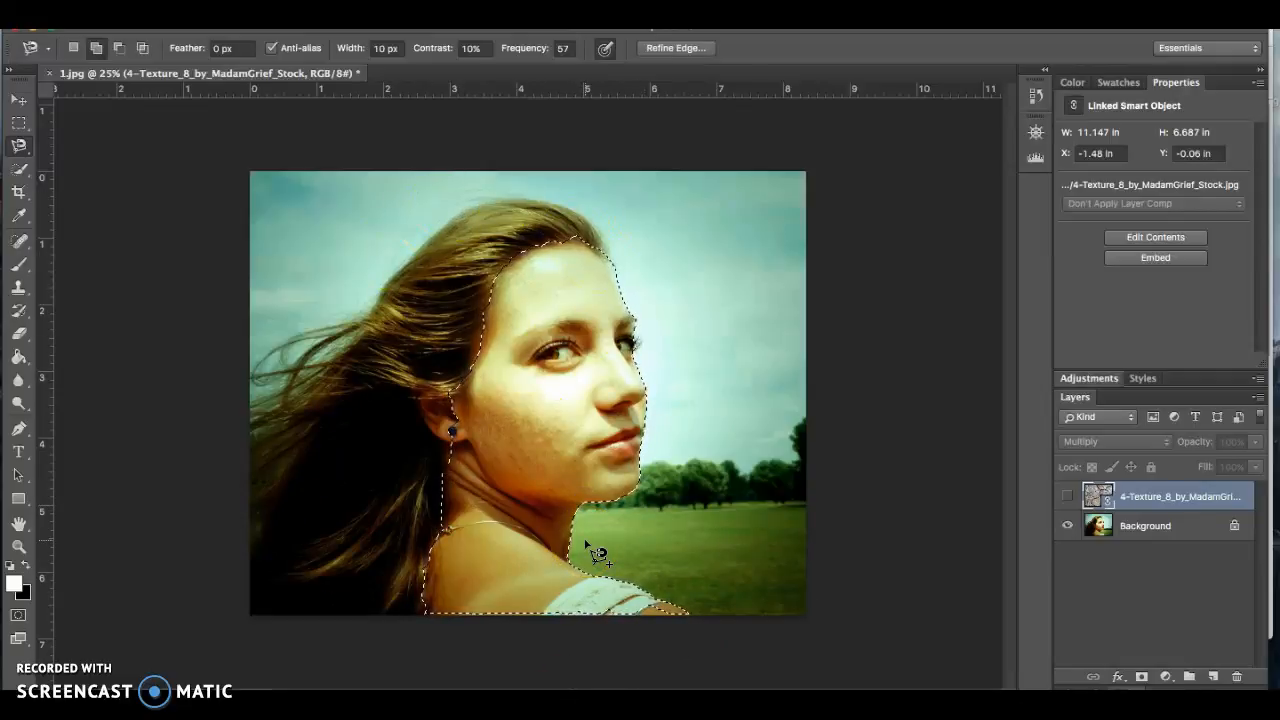
Show the texture layer again and add a layer mask to it from the face, neck and shoulder selection.
click(1068, 497)
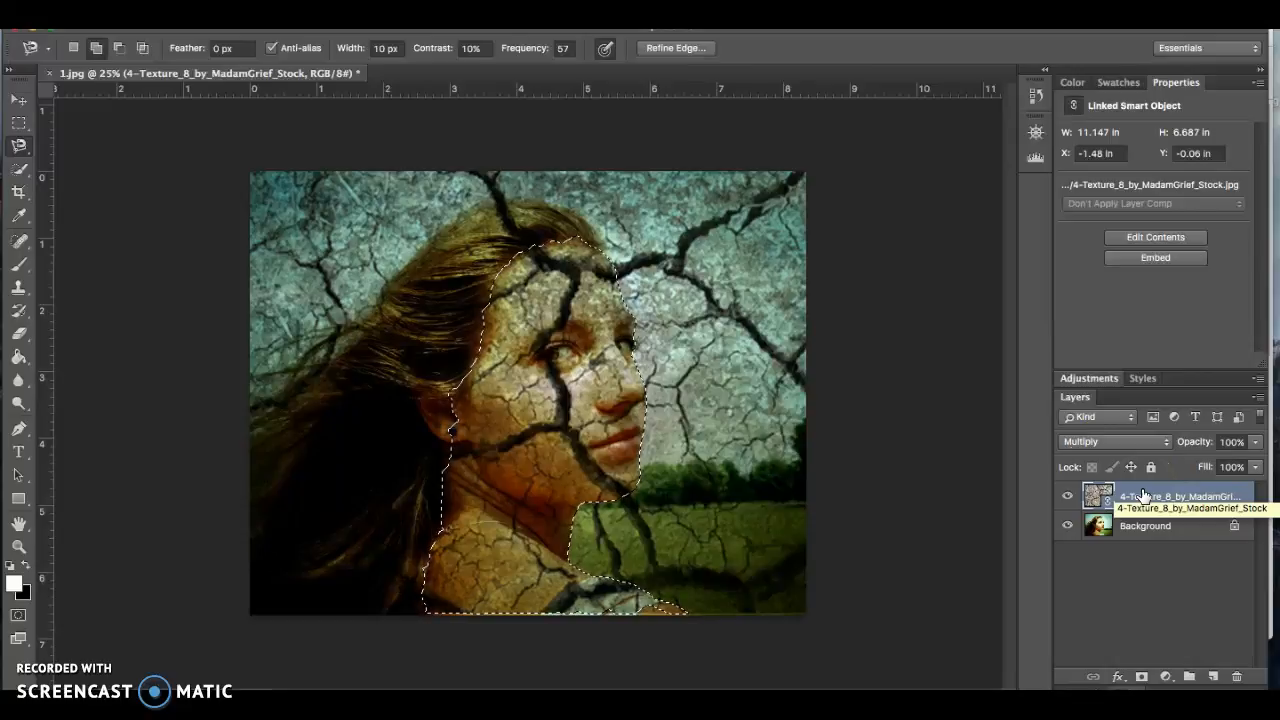
click(1144, 677)
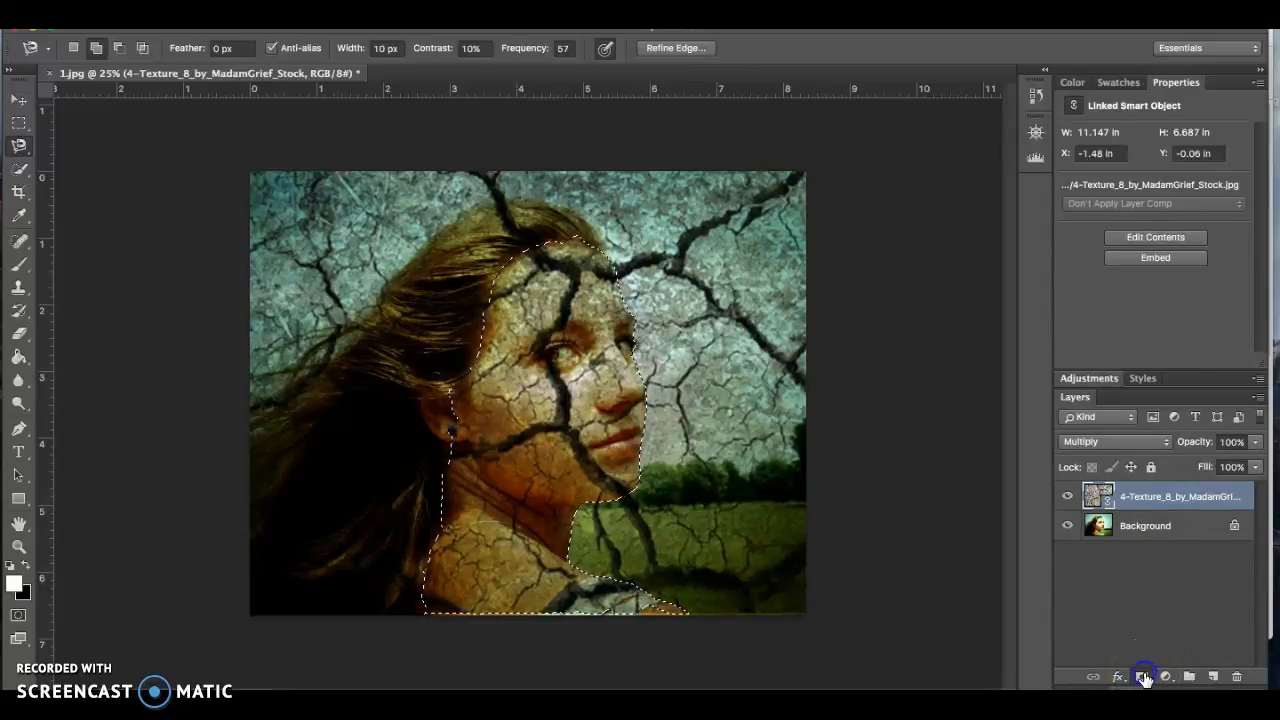
key(v)
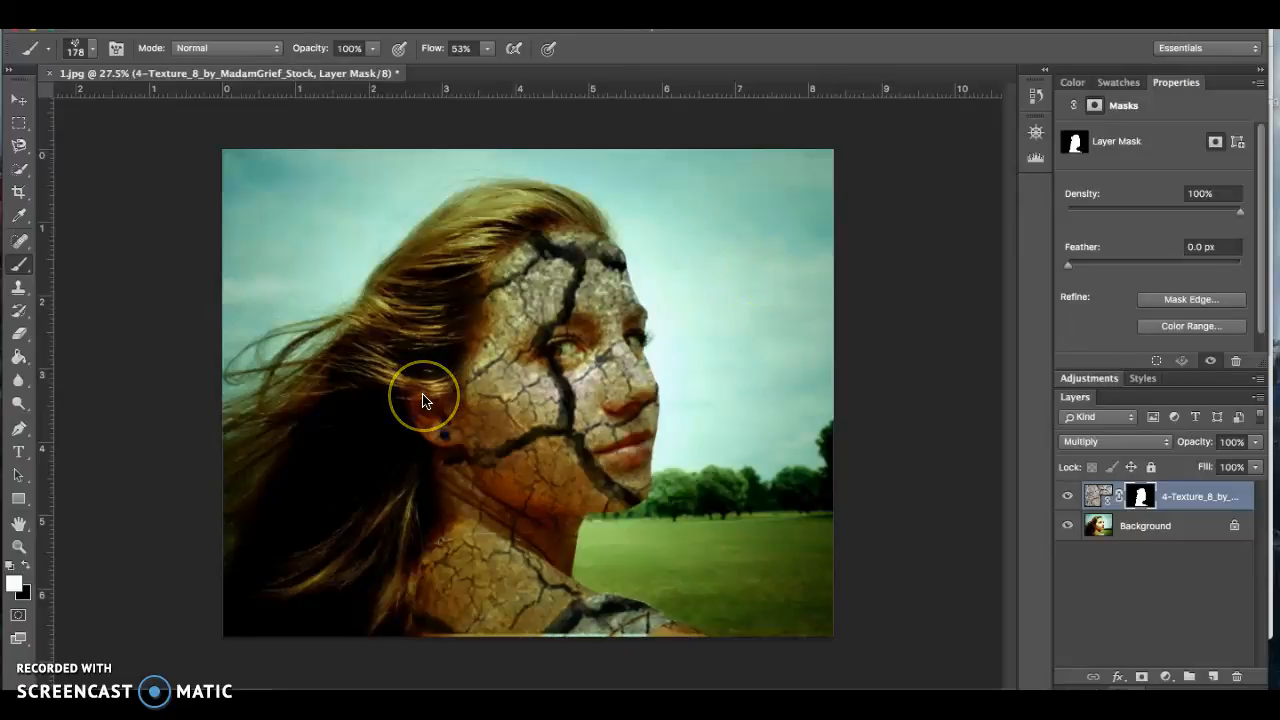
Paint white on the layer mask with the Brush to extend the texture over the ear.
drag(510, 446, 430, 390)
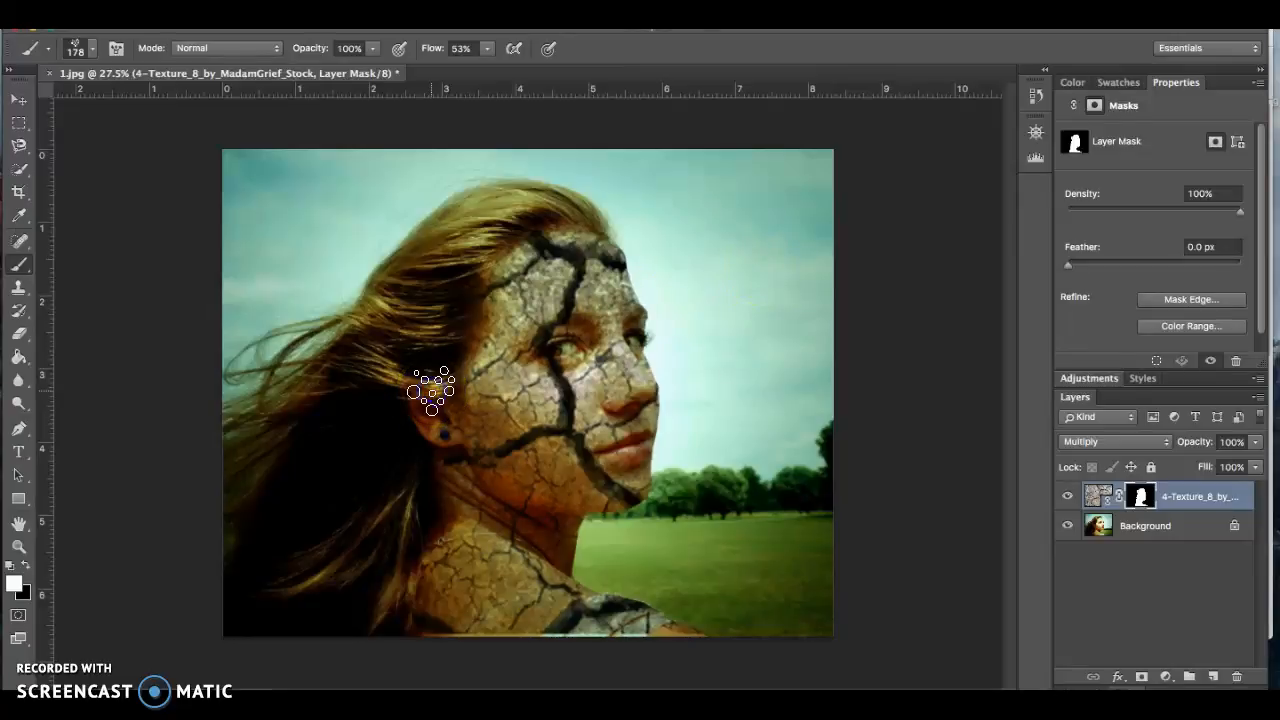
key(super+plus)
key(super+plus)
key(super+plus)
key(super+plus)
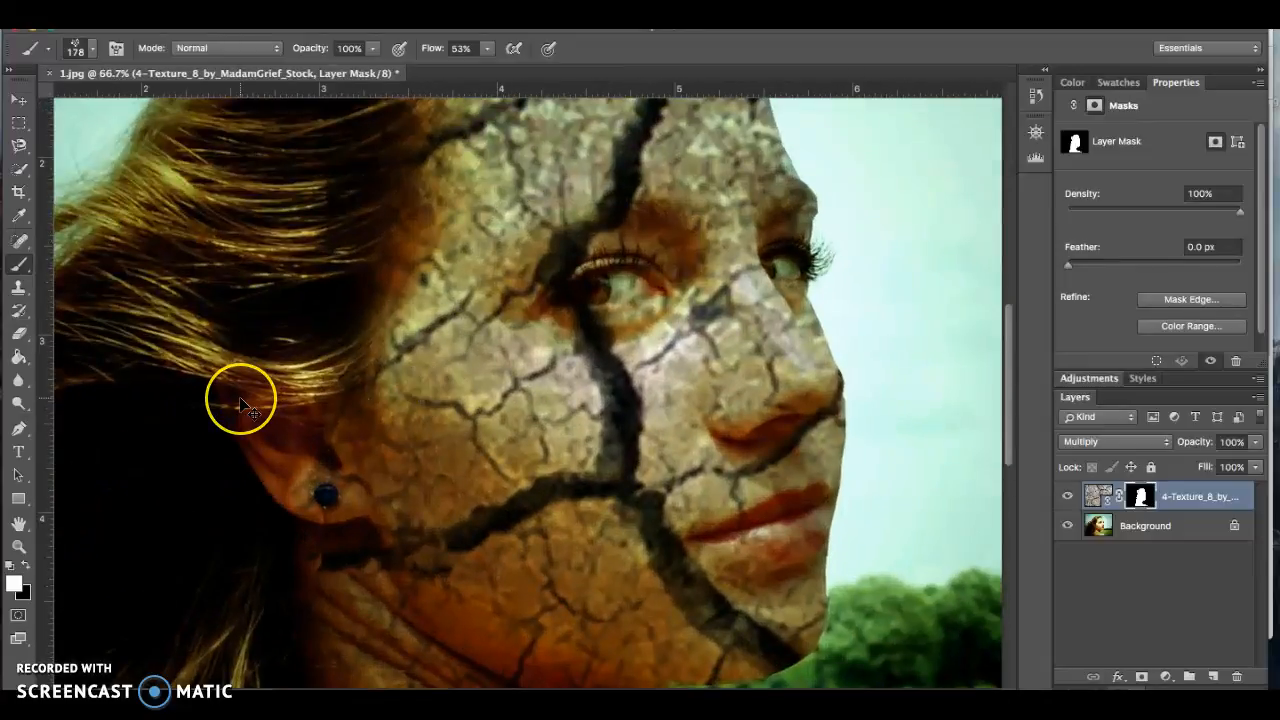
scroll(240, 400, left, 10)
scroll(240, 400, right, 3)
scroll(240, 400, down, 3)
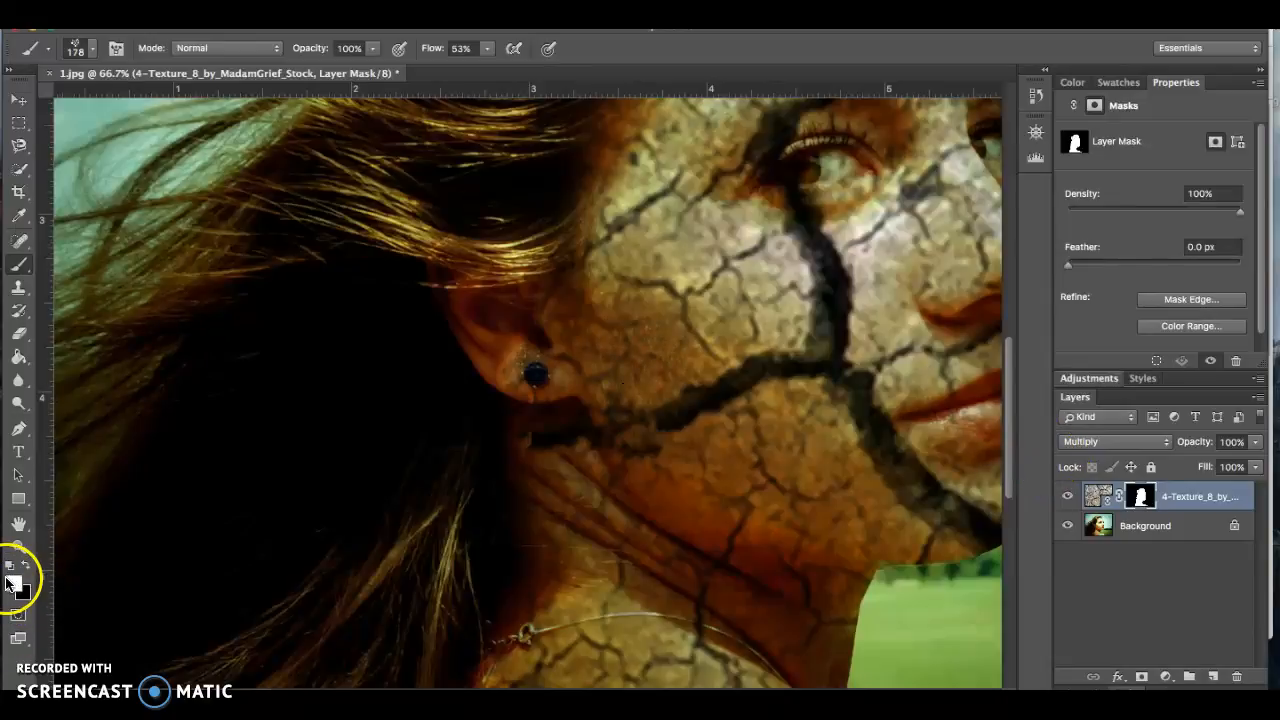
mouse_move(503, 385)
mouse_down()
mouse_move(463, 318)
mouse_move(514, 393)
mouse_move(439, 347)
mouse_move(453, 301)
mouse_move(492, 414)
mouse_move(485, 503)
mouse_move(480, 345)
mouse_move(440, 304)
mouse_move(517, 246)
mouse_move(531, 286)
mouse_up()
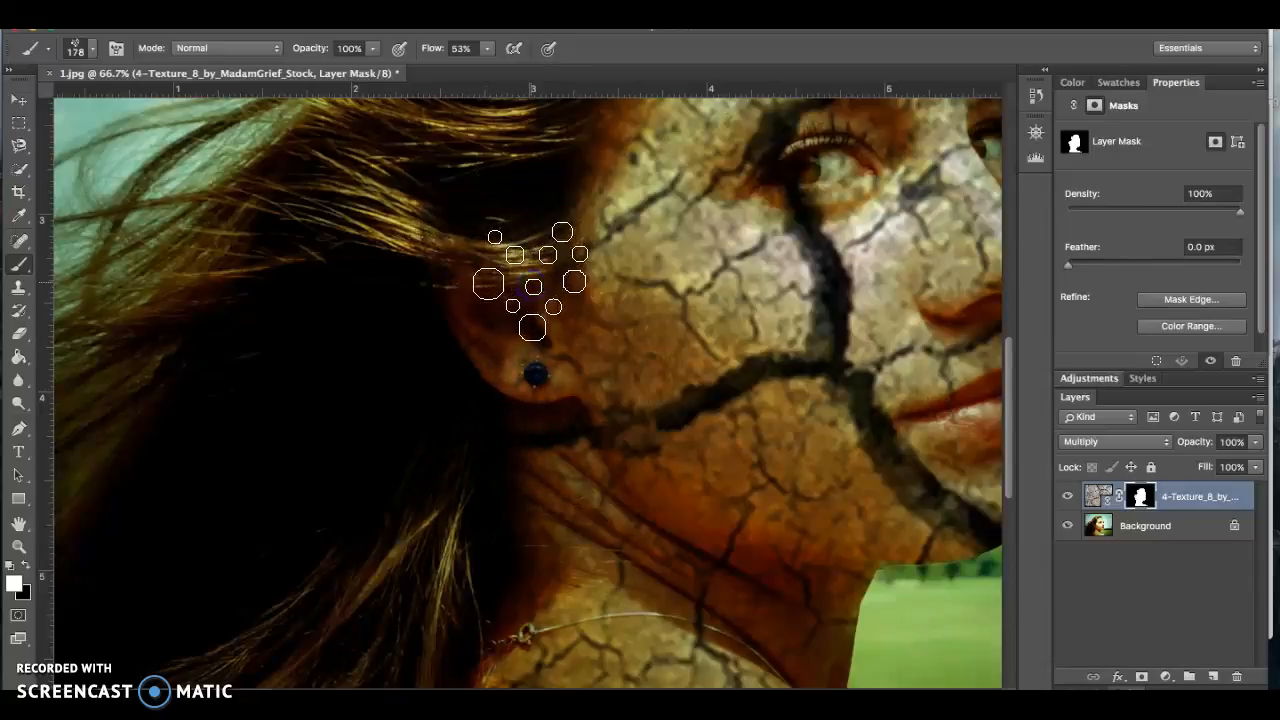
Paint white brush strokes on the layer mask to reveal texture streaks in the sky around the head and over the grass.
scroll(533, 287, up, 5)
scroll(533, 287, right, 3)
scroll(533, 287, down, 3)
scroll(533, 287, right, 4)
click(680, 446)
mouse_move(680, 446)
mouse_down()
mouse_move(630, 286)
mouse_move(740, 426)
mouse_move(759, 486)
mouse_move(726, 464)
mouse_move(728, 378)
mouse_move(766, 494)
mouse_up()
key(ctrl+minus)
key(ctrl+minus)
mouse_move(847, 414)
mouse_down()
mouse_move(851, 289)
mouse_move(868, 460)
mouse_up()
mouse_move(778, 245)
mouse_down()
mouse_move(766, 223)
mouse_move(636, 146)
mouse_up()
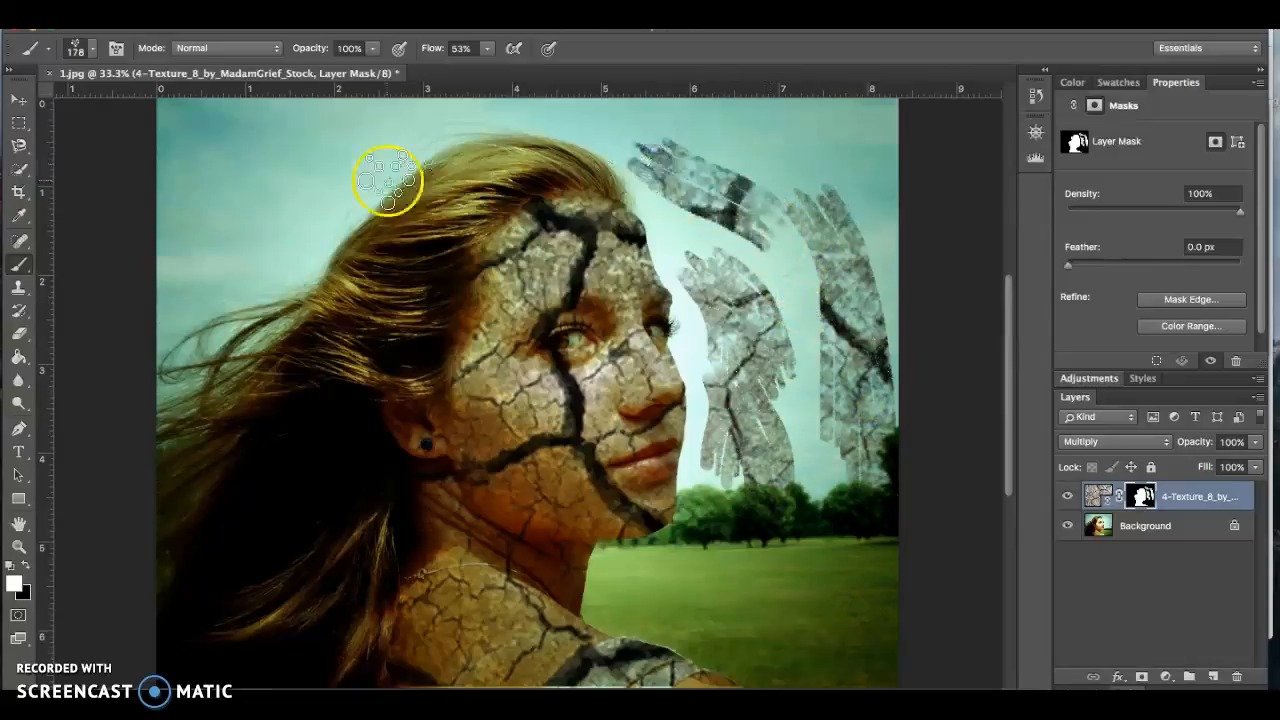
mouse_move(318, 193)
mouse_down()
mouse_move(380, 129)
mouse_move(271, 223)
mouse_move(274, 200)
mouse_move(182, 323)
mouse_up()
mouse_move(631, 574)
mouse_down()
mouse_move(658, 603)
mouse_move(663, 557)
mouse_up()
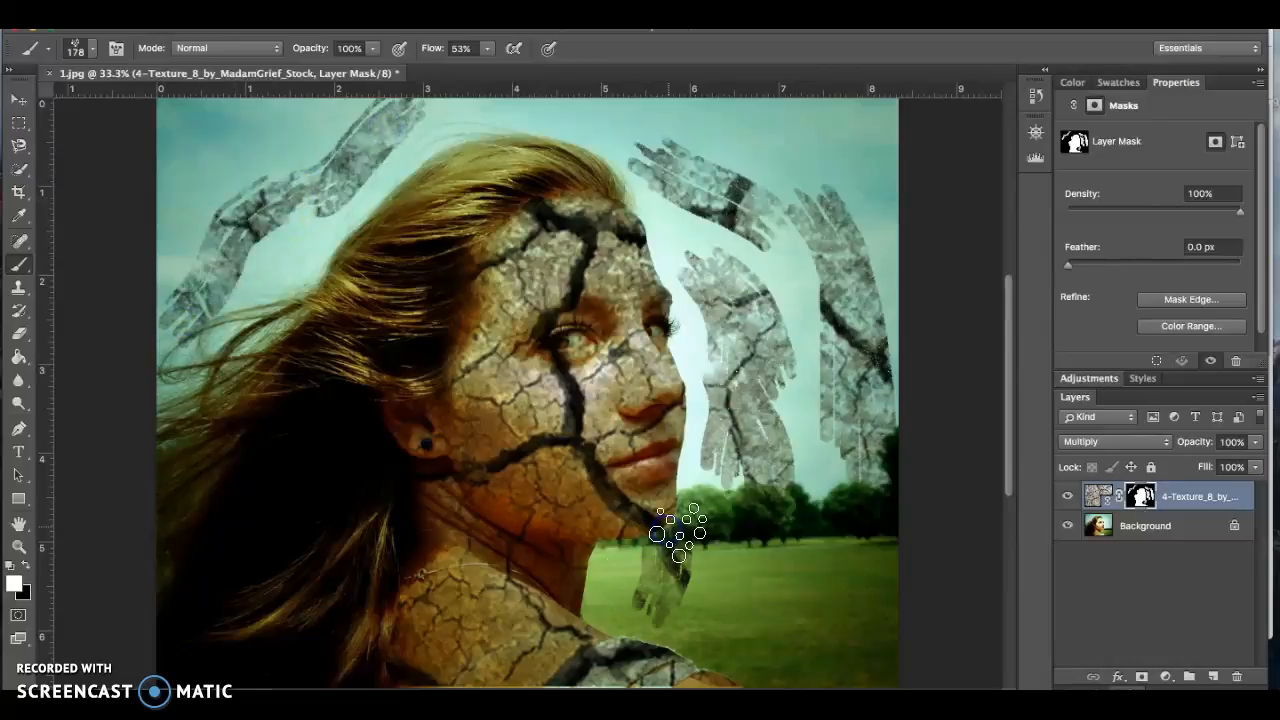
drag(758, 654, 763, 557)
Lower the texture layer's opacity to 27%.
scroll(850, 610, right, 10)
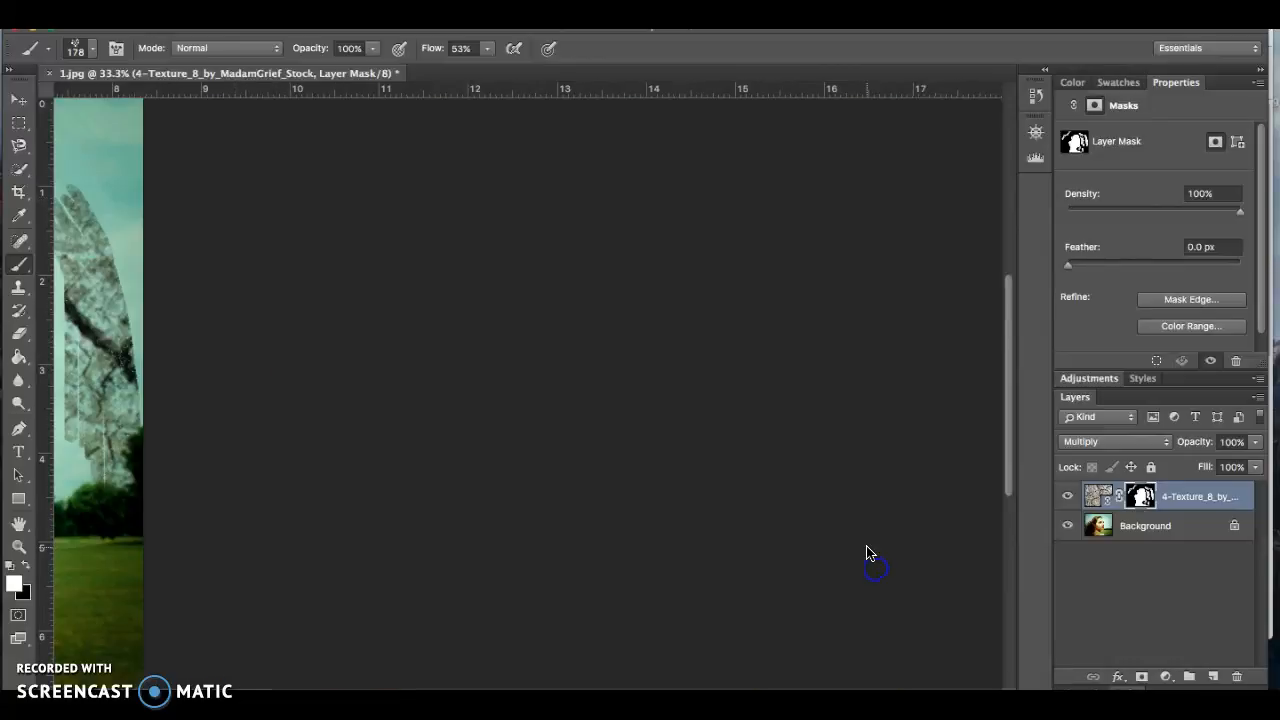
scroll(570, 400, left, 10)
drag(1255, 441, 1194, 466)
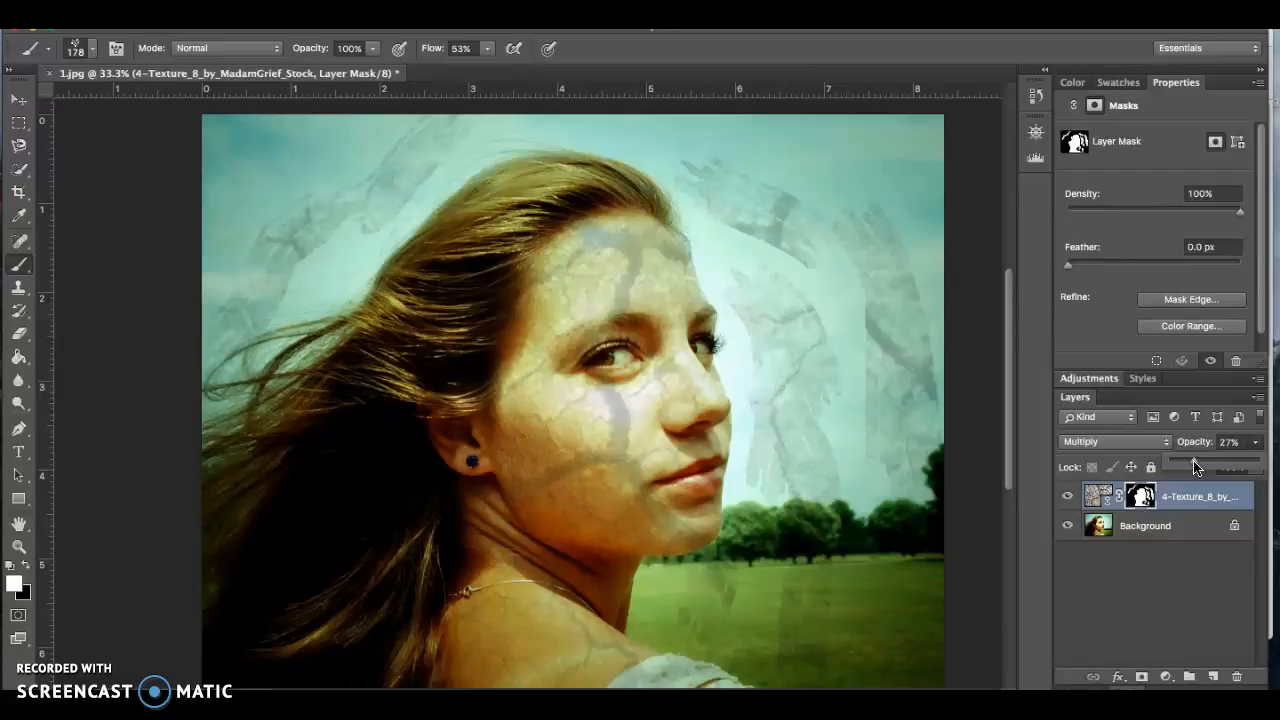
Raise the cracked-earth texture layer's opacity to 97%.
drag(1201, 466, 1211, 468)
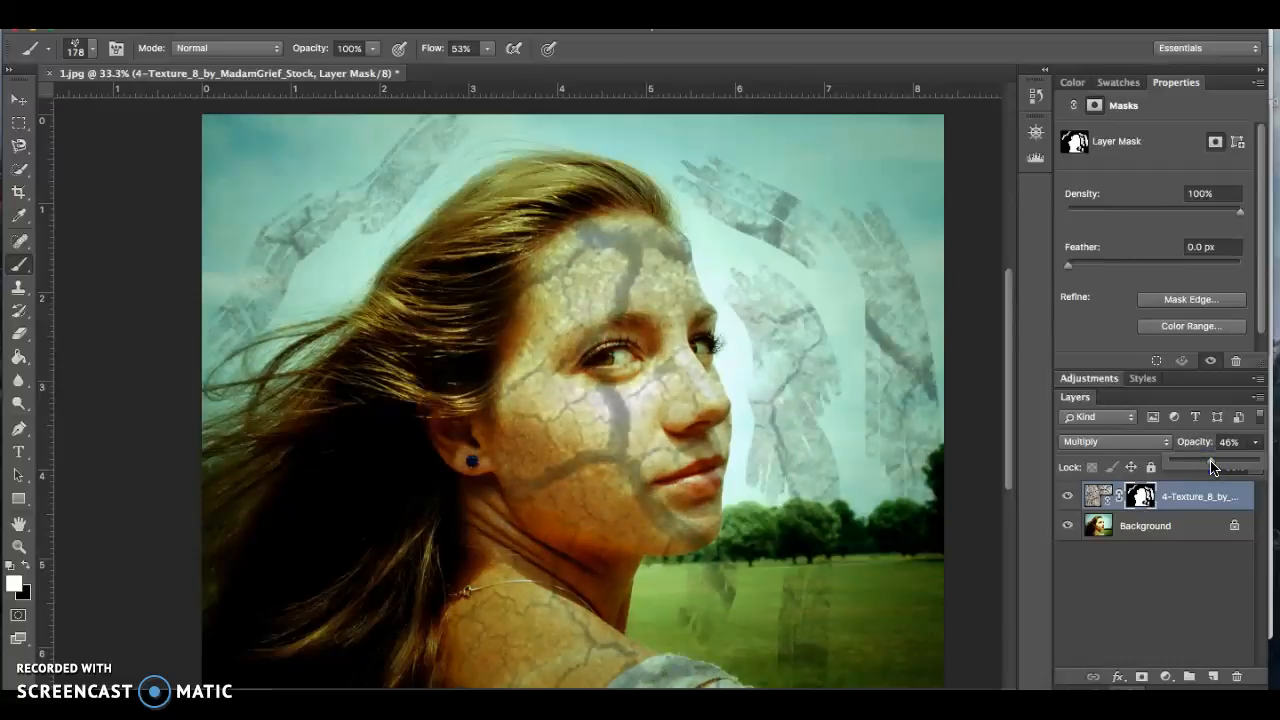
drag(1229, 470, 1235, 469)
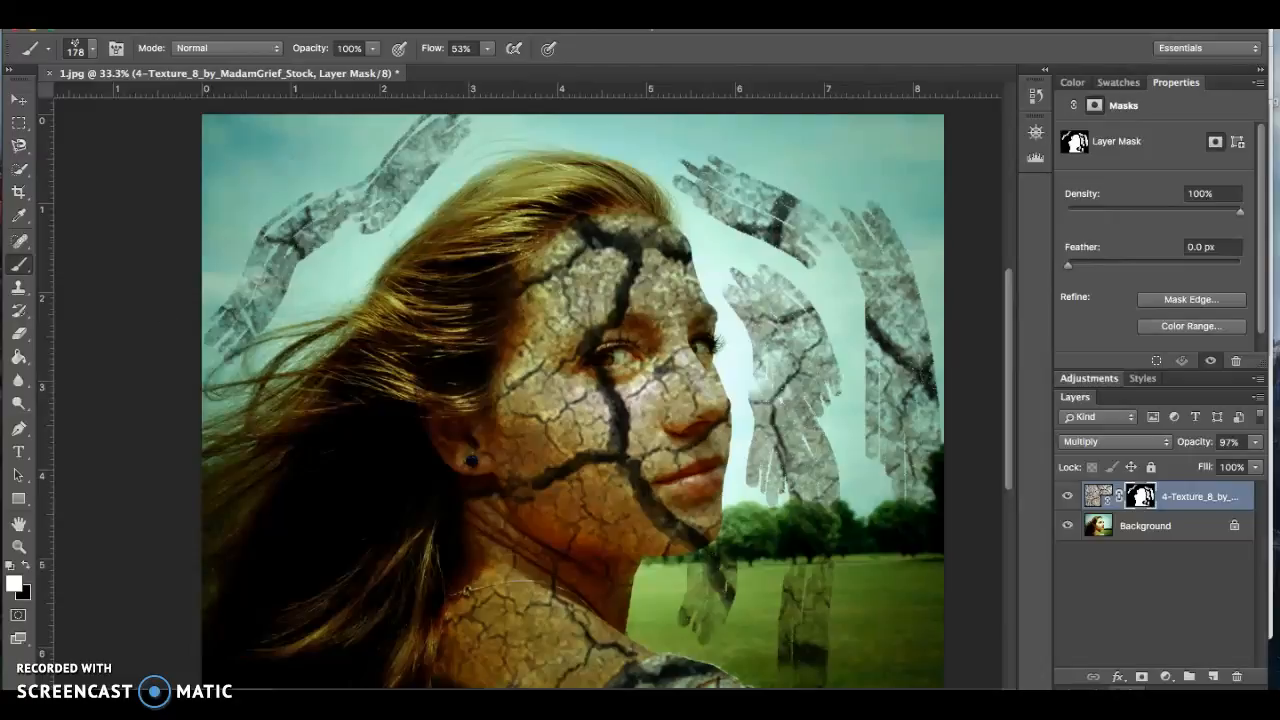
click(124, 152)
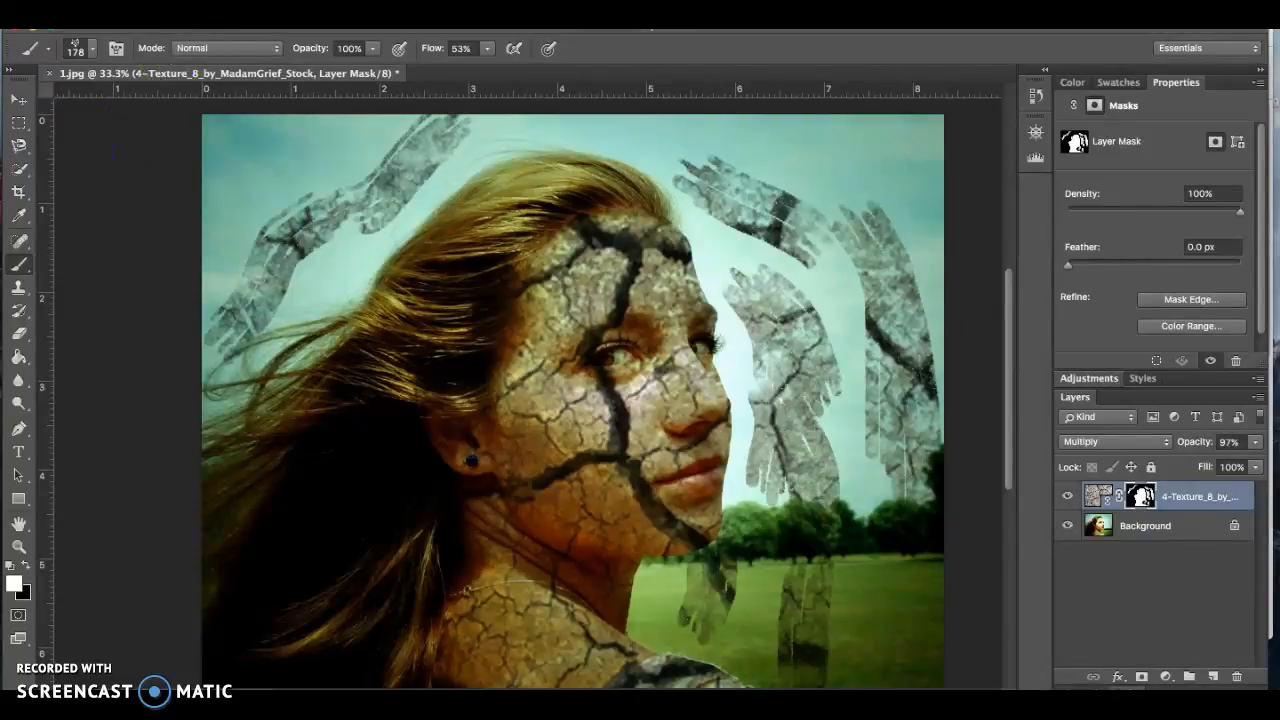
Place the pink flower image from the Example pictures folder as a linked layer above the texture.
click(138, 8)
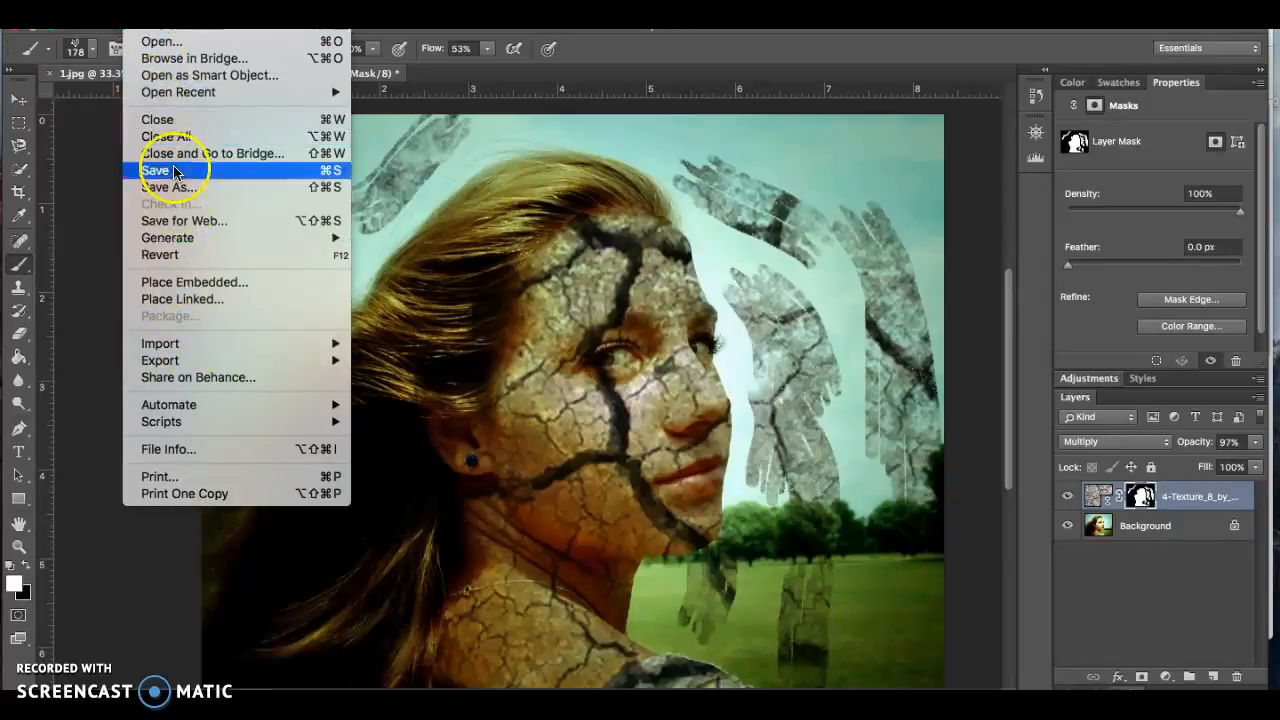
click(180, 299)
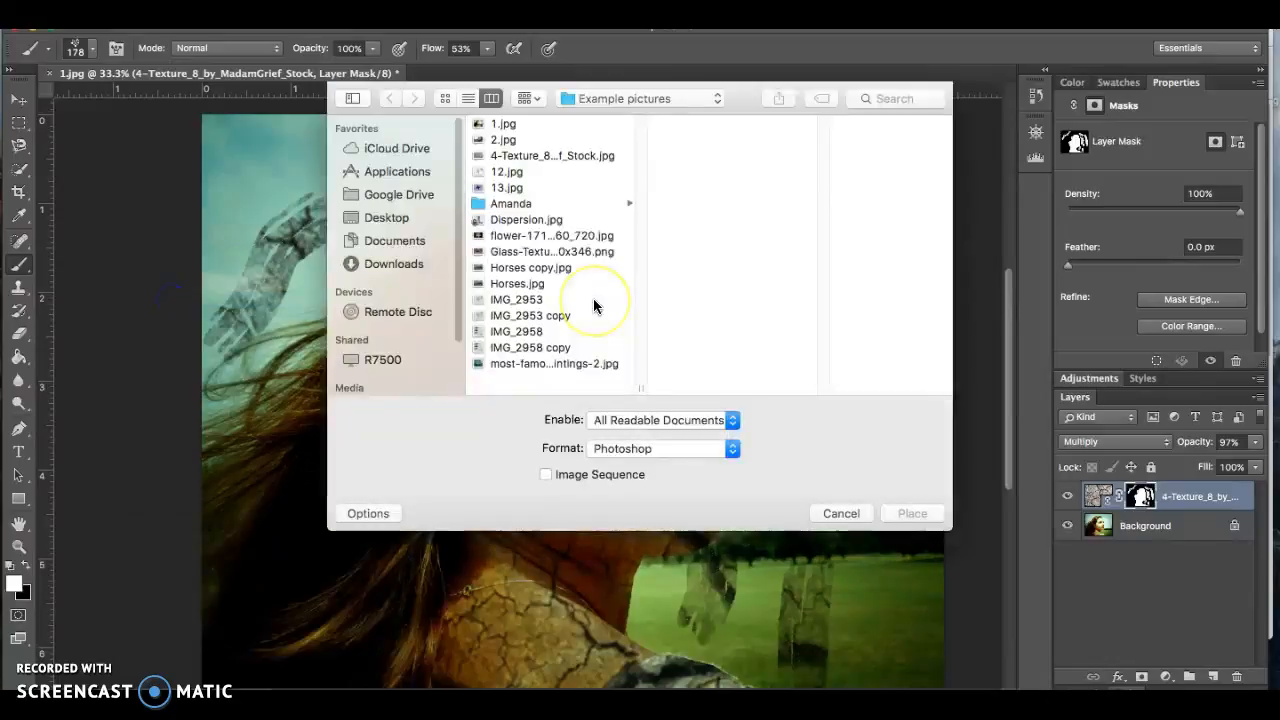
click(543, 238)
double_click(543, 238)
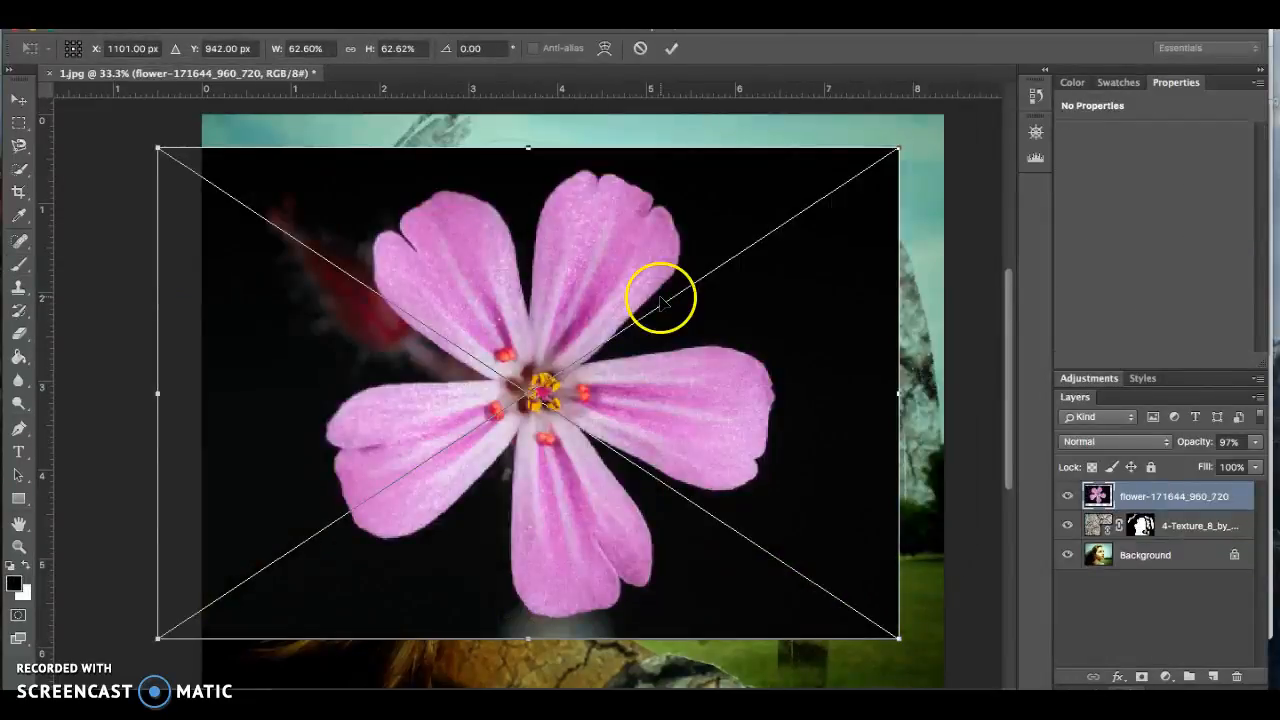
Align the placed flower with the canvas's upper-left corner and enlarge it to about 78% so it covers the whole picture.
drag(550, 295, 588, 262)
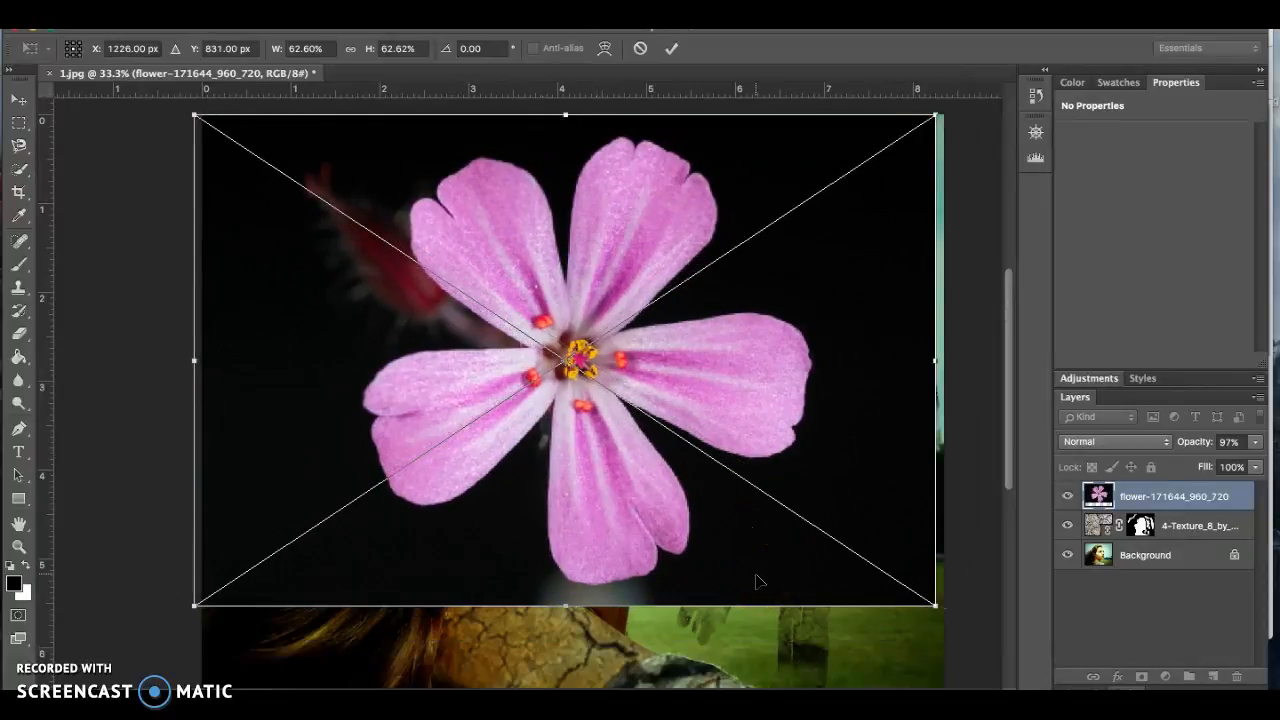
drag(935, 606, 782, 538)
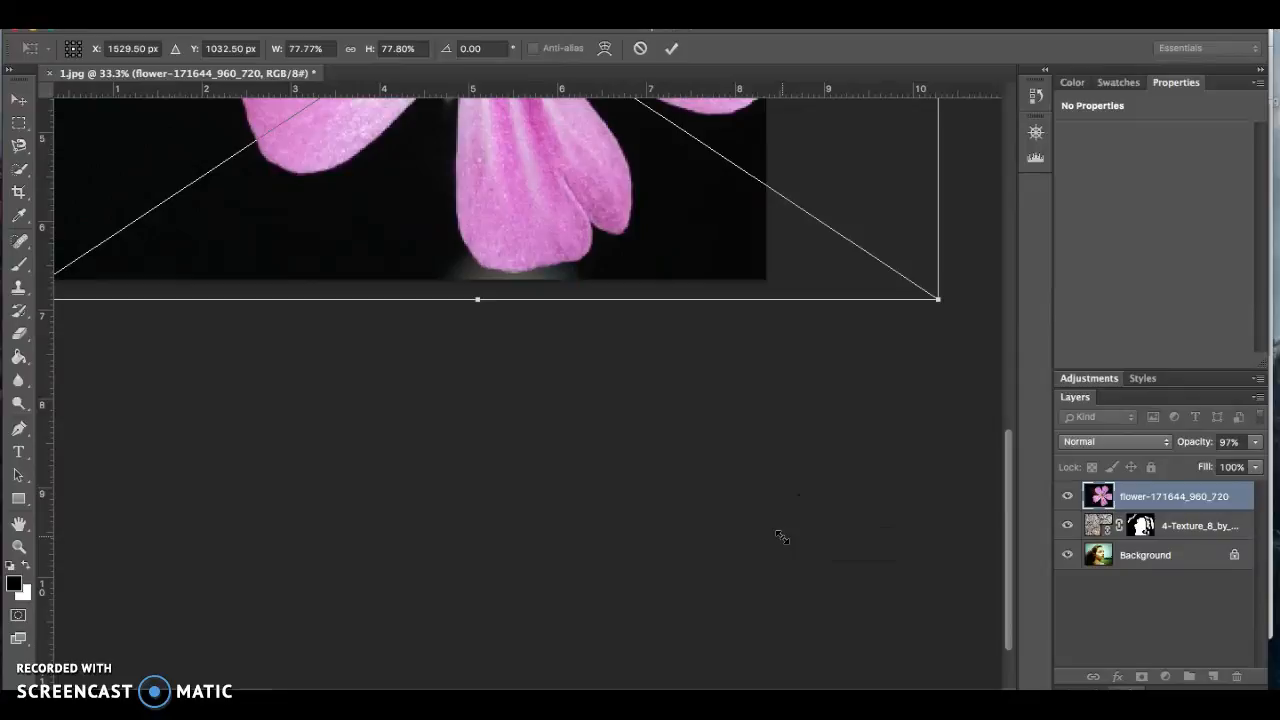
double_click(494, 268)
scroll(494, 268, up, 8)
scroll(494, 268, left, 3)
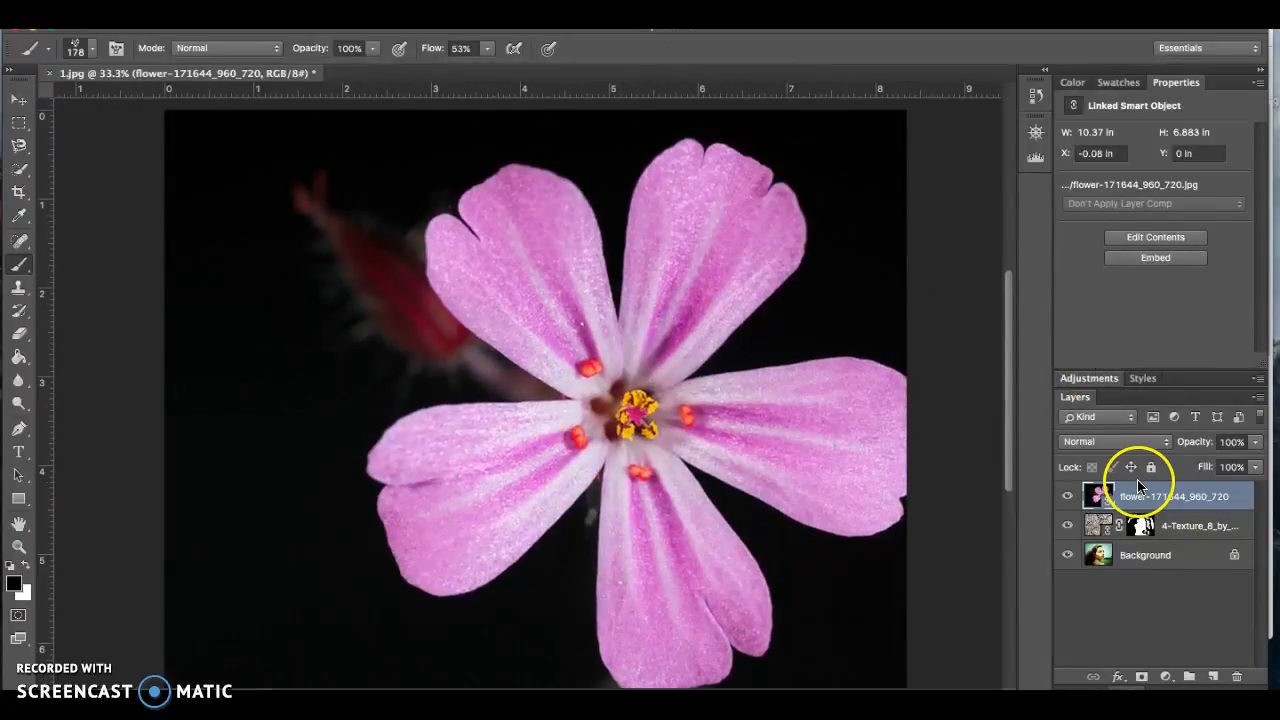
Try Multiply on the flower layer and settle on the Soft Light blend mode.
click(1114, 446)
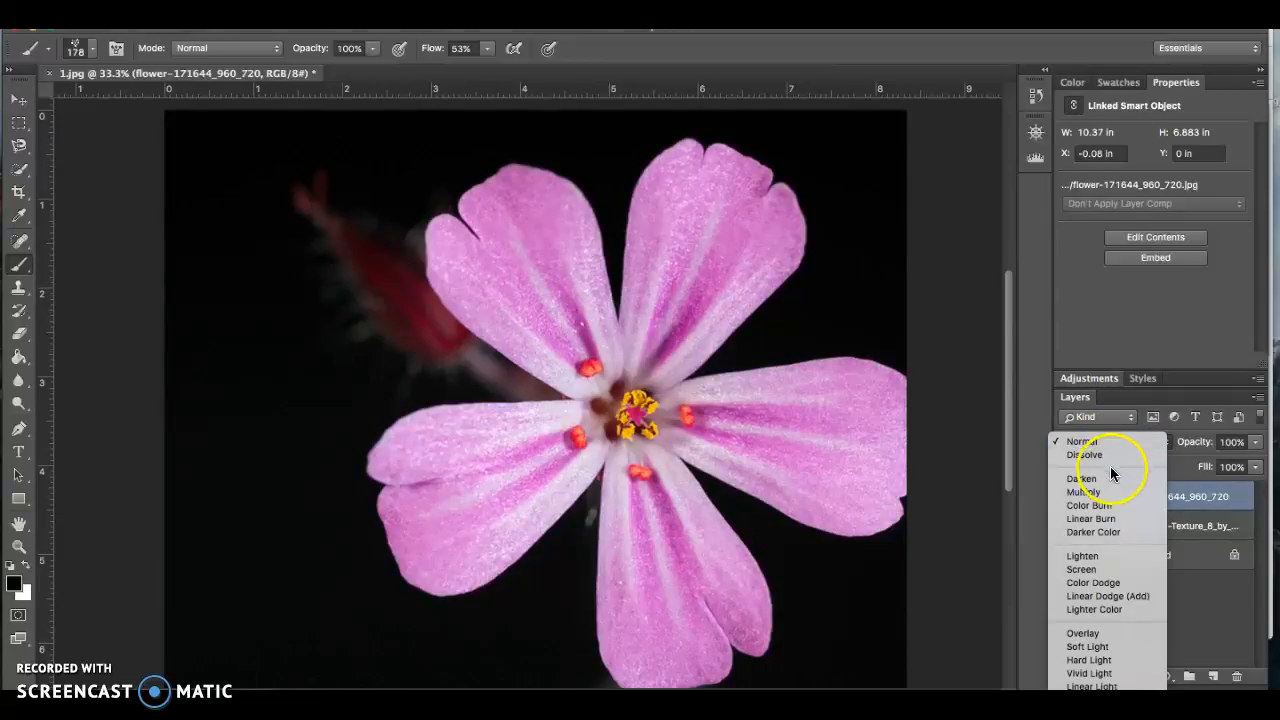
click(1083, 492)
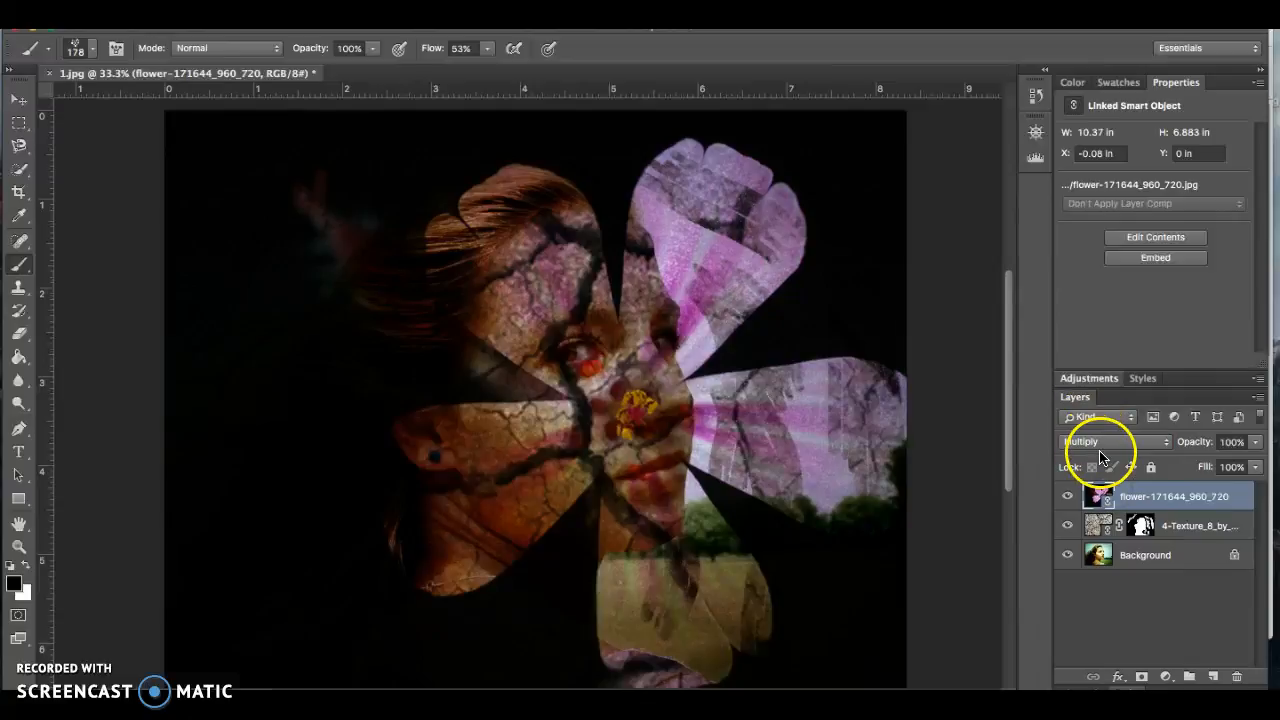
click(1095, 442)
click(1095, 520)
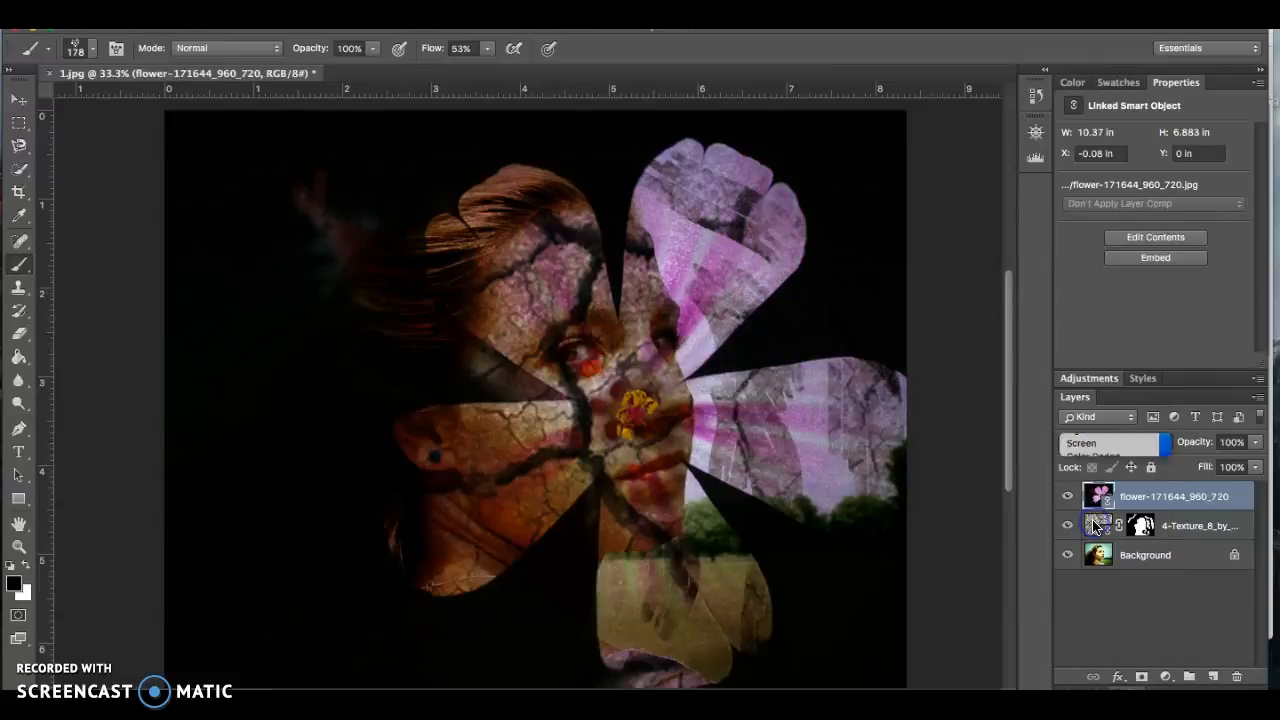
click(1092, 443)
click(1090, 520)
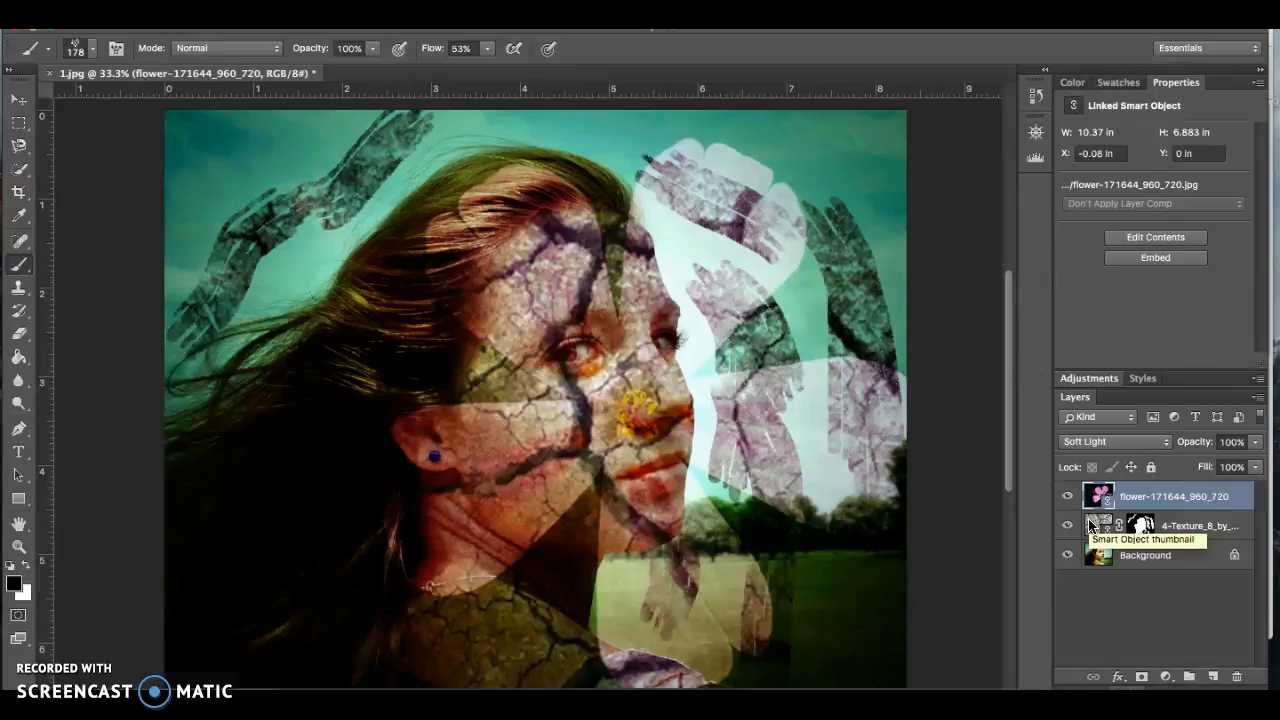
Move the flower layer up and to the left so its yellow centre sits over the woman's nearer eye.
click(18, 99)
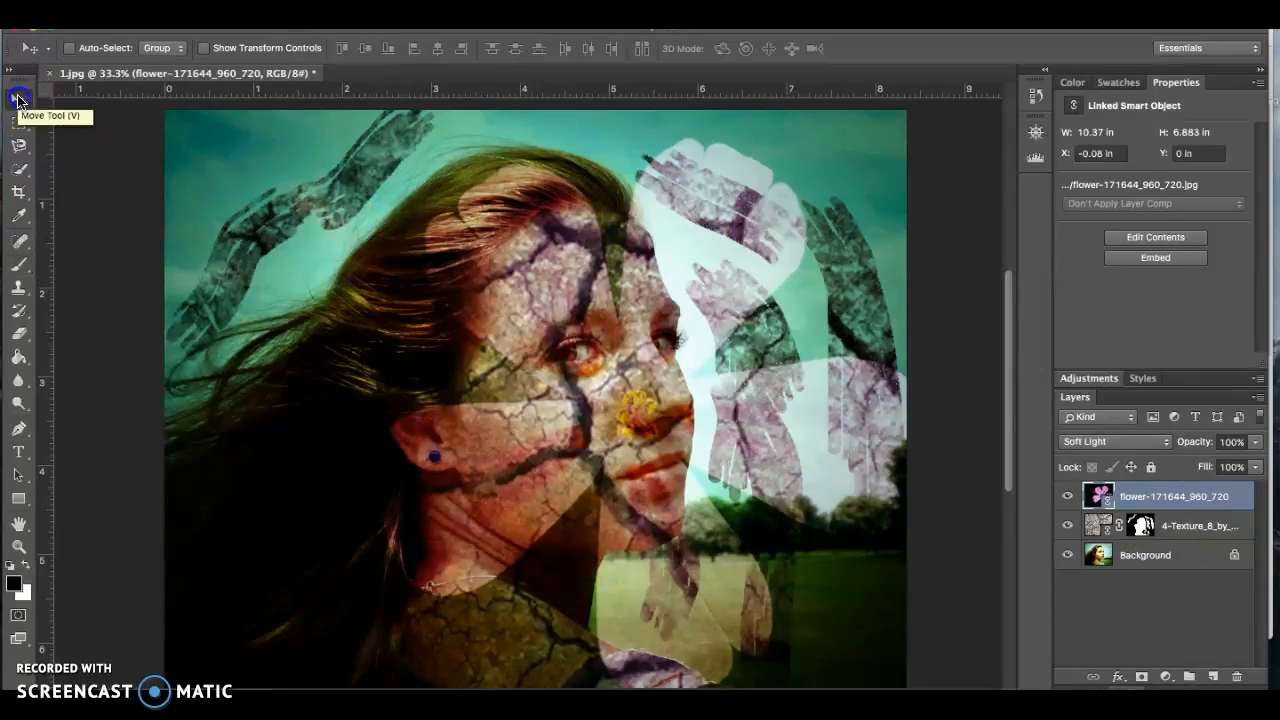
drag(632, 424, 576, 376)
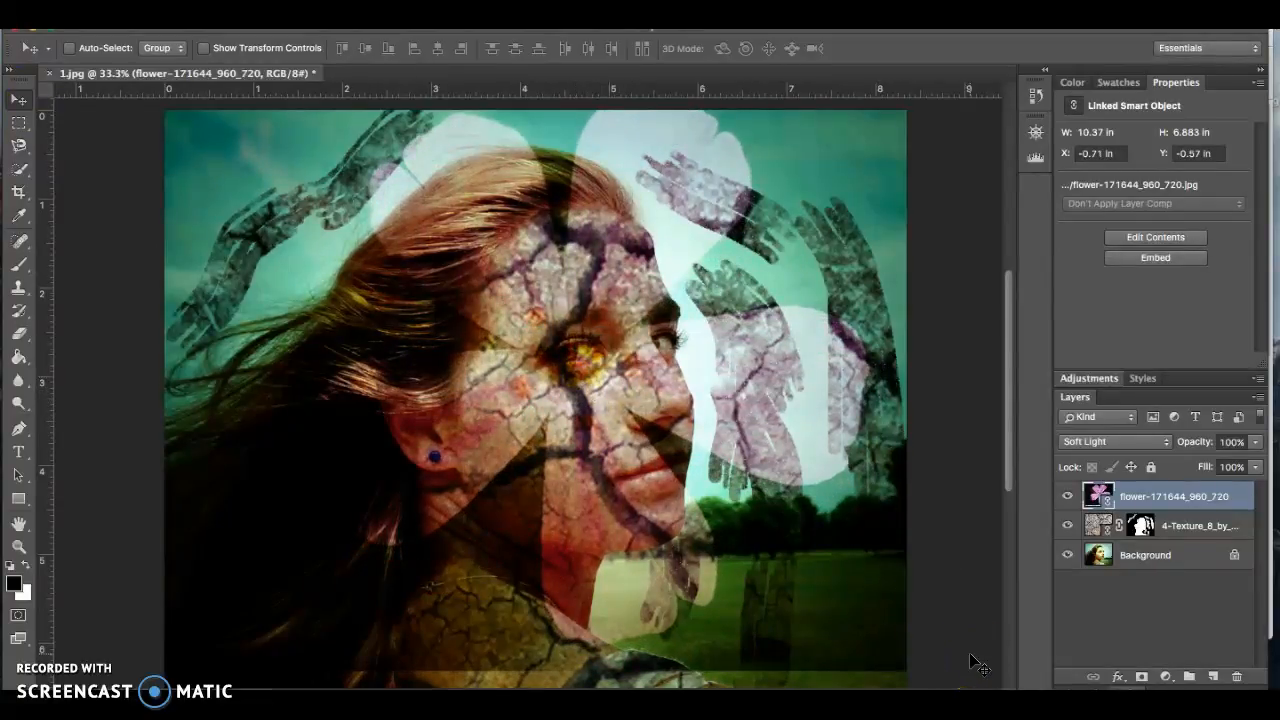
Adjust the flower layer's opacity, ending at 100%.
click(1254, 442)
mouse_move(1240, 465)
mouse_down()
mouse_move(1197, 466)
mouse_move(1260, 462)
mouse_up()
click(1220, 466)
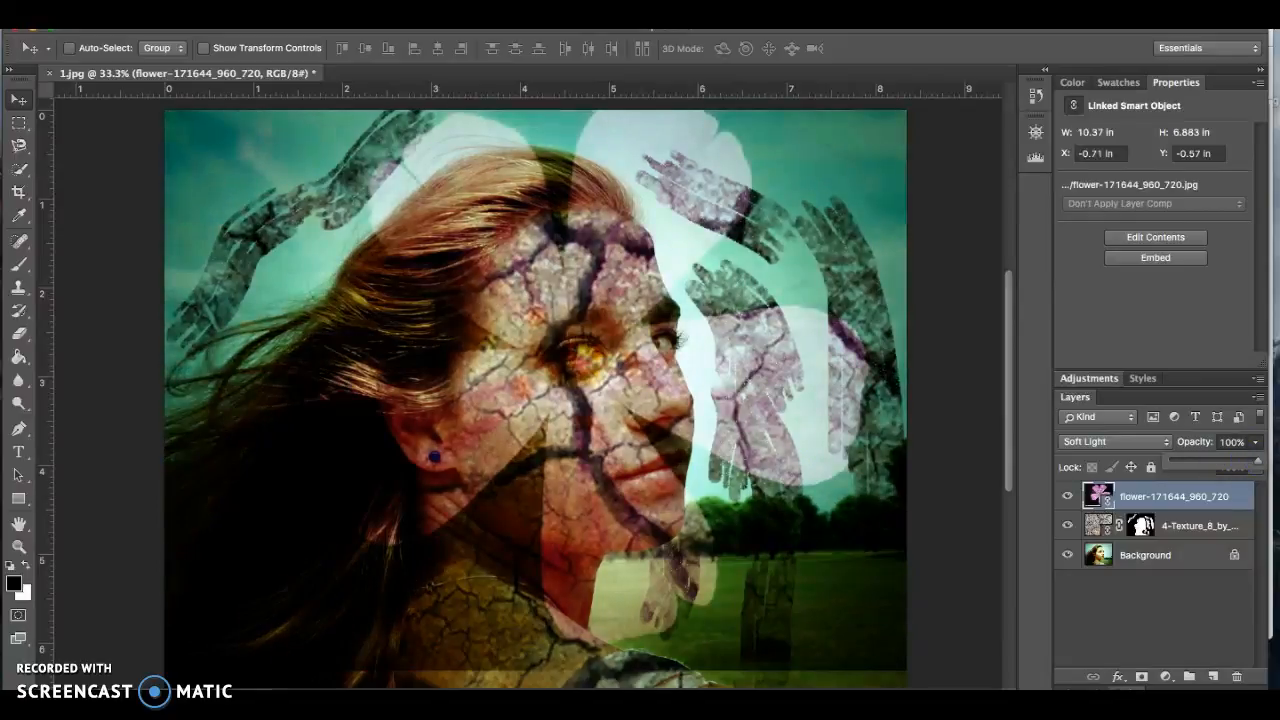